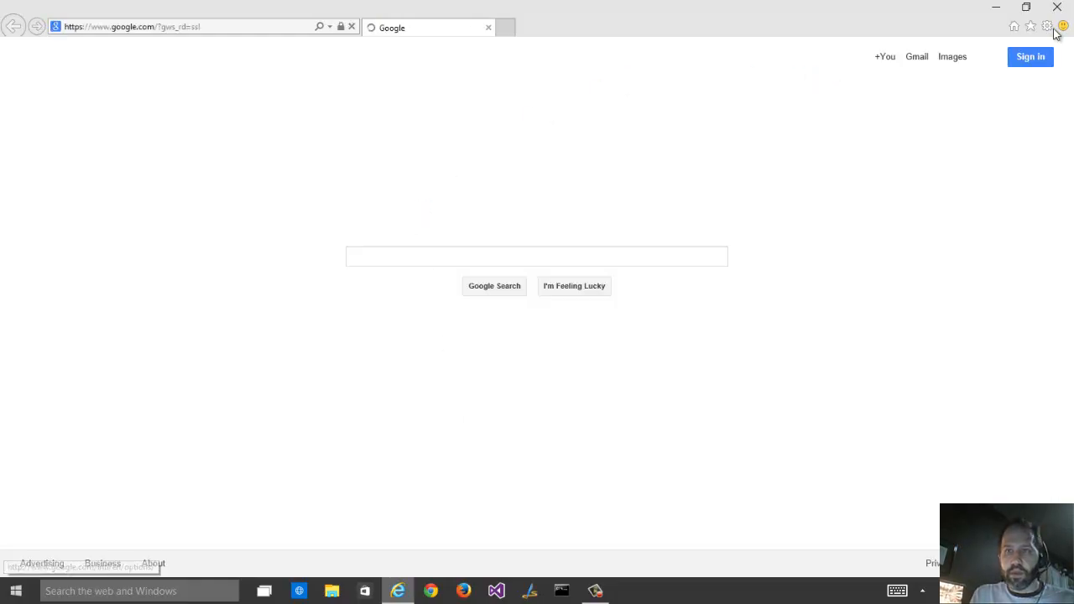
- View the About Internet Explorer box showing version 11.0.10011.0 and dismiss it
click(1062, 27)
click(1048, 27)
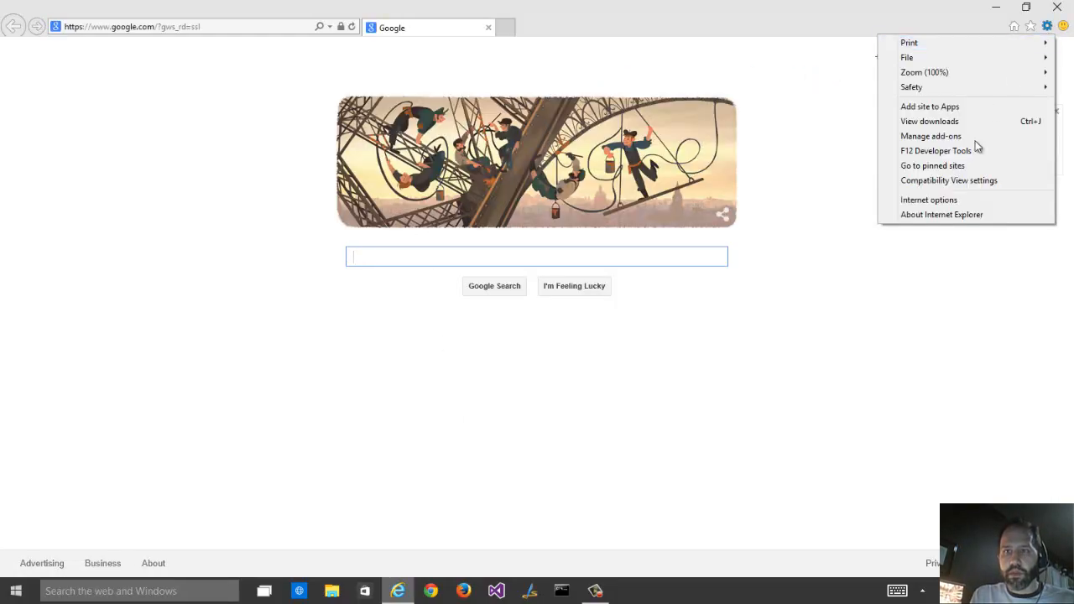
click(941, 214)
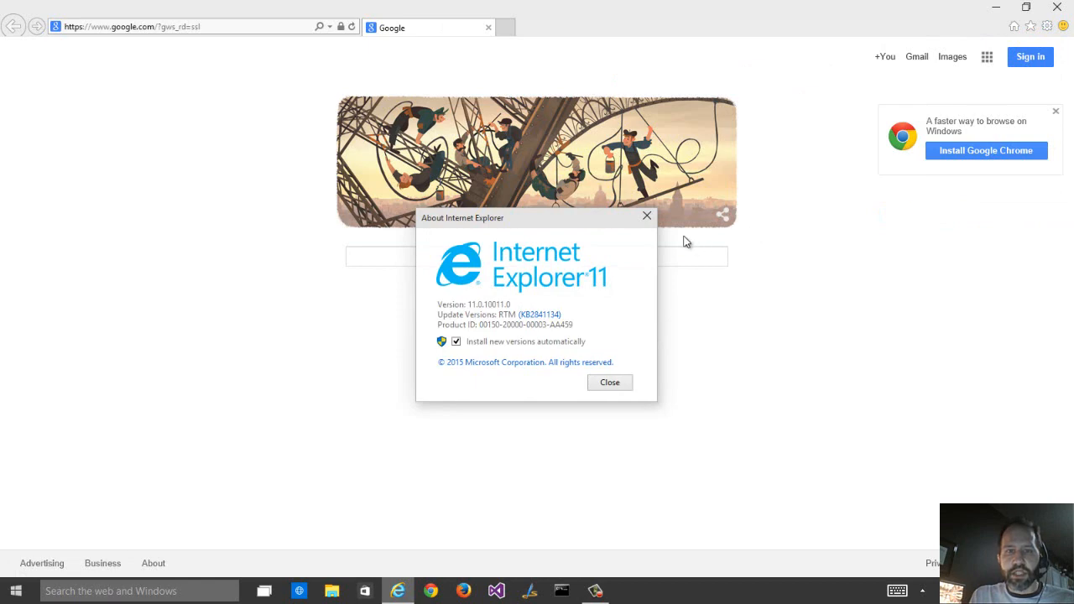
click(647, 217)
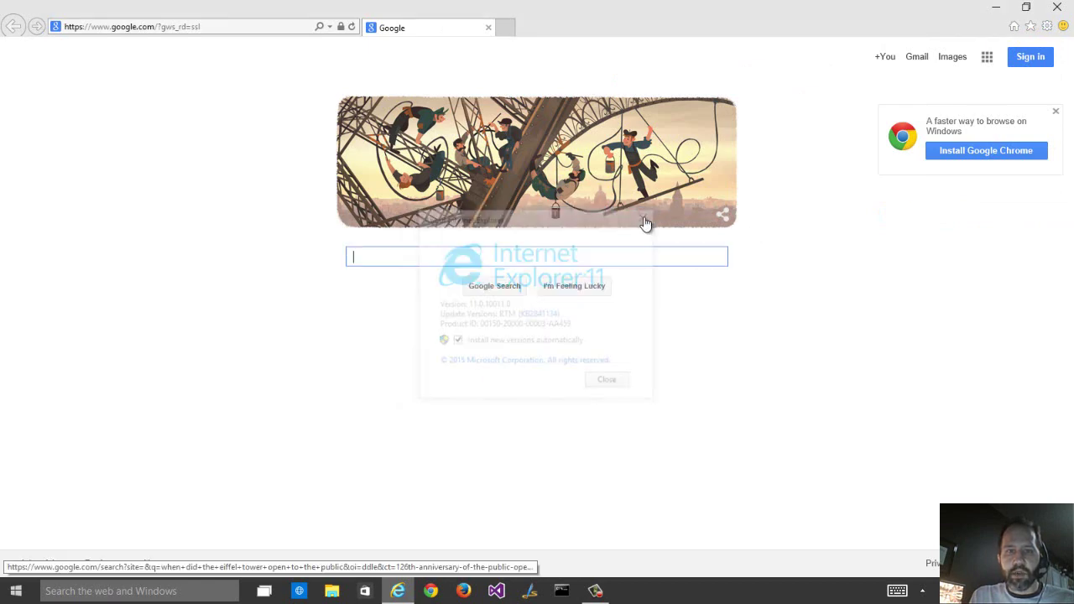
- Close Internet Explorer, launch Project Spartan from the taskbar and reposition its window
click(1060, 8)
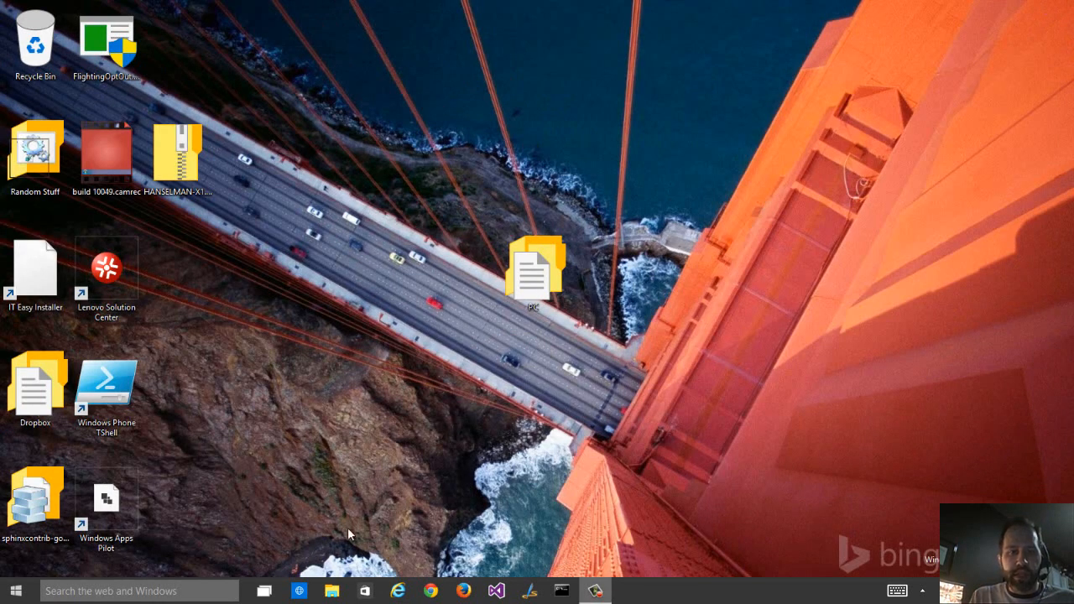
click(298, 591)
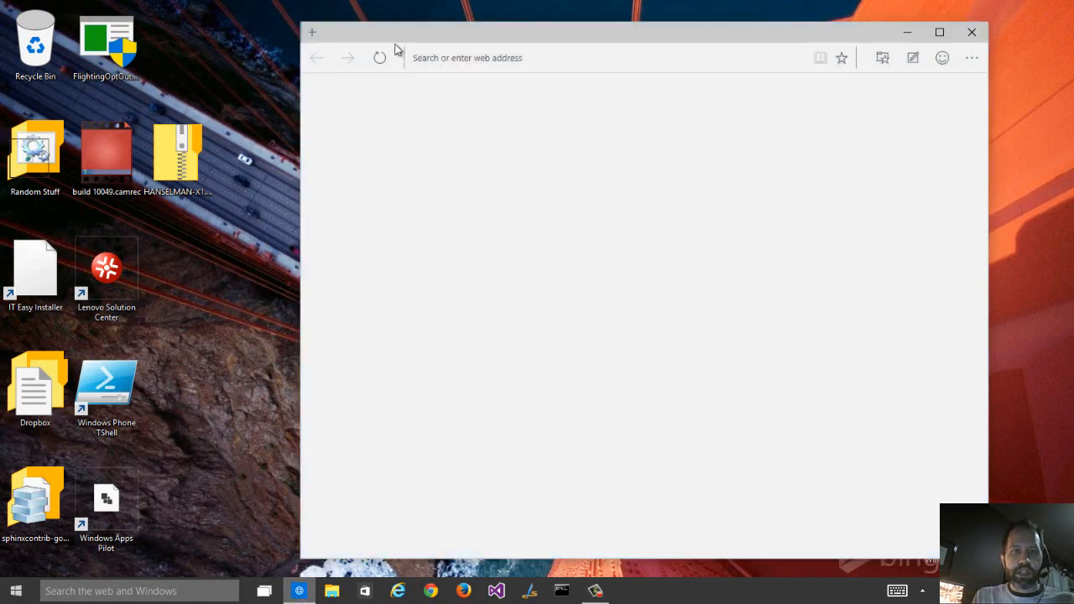
drag(370, 37, 104, 29)
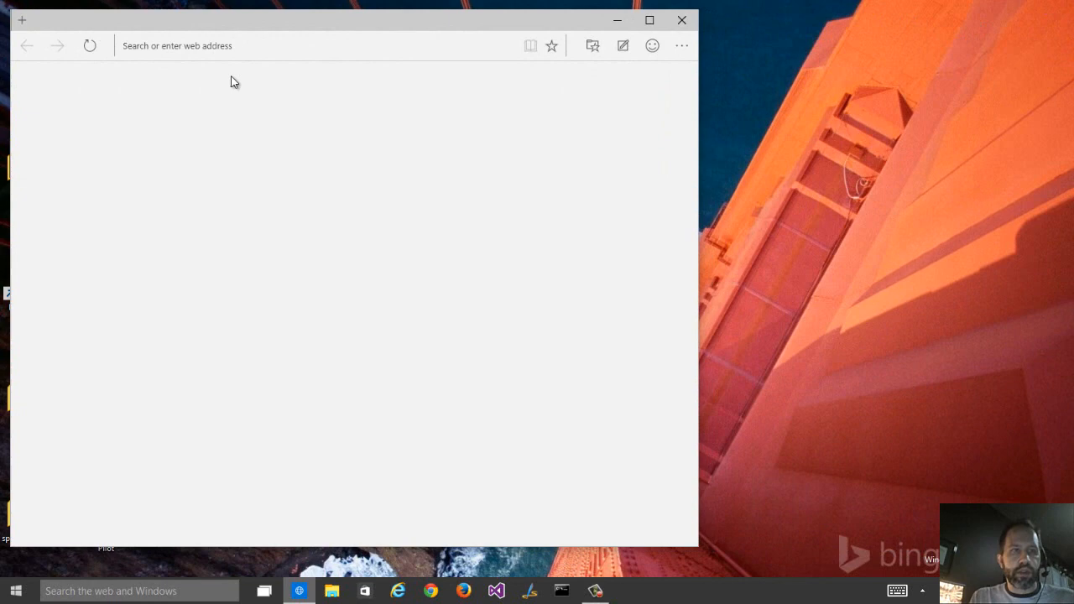
drag(372, 28, 394, 31)
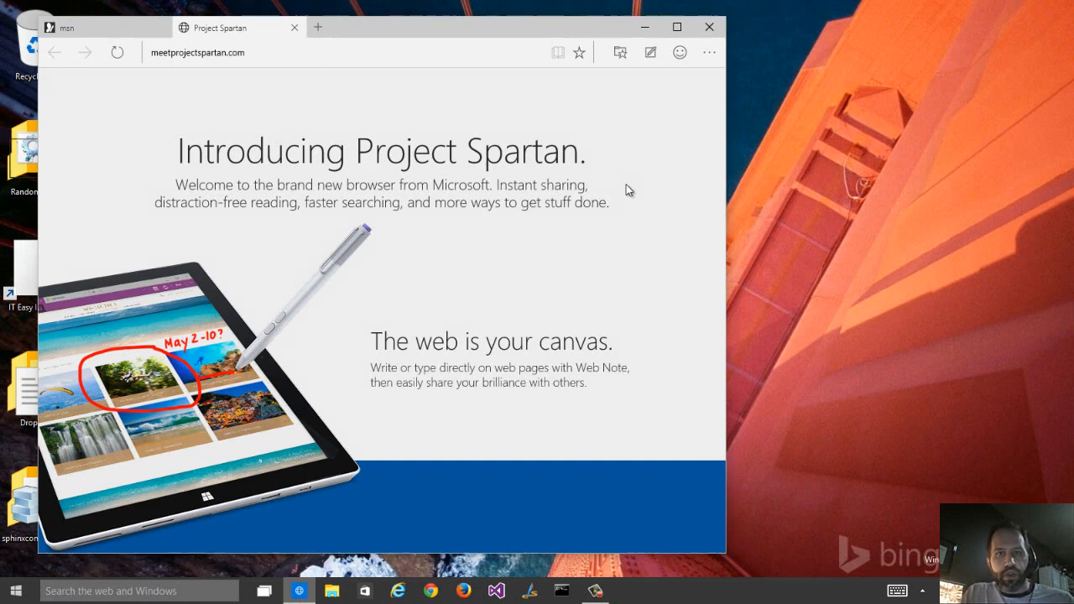
- Load hanselman.com/blog in a new tab and widen the window for the Azure Linux VM post
click(316, 28)
text(hanselman.com/blog)
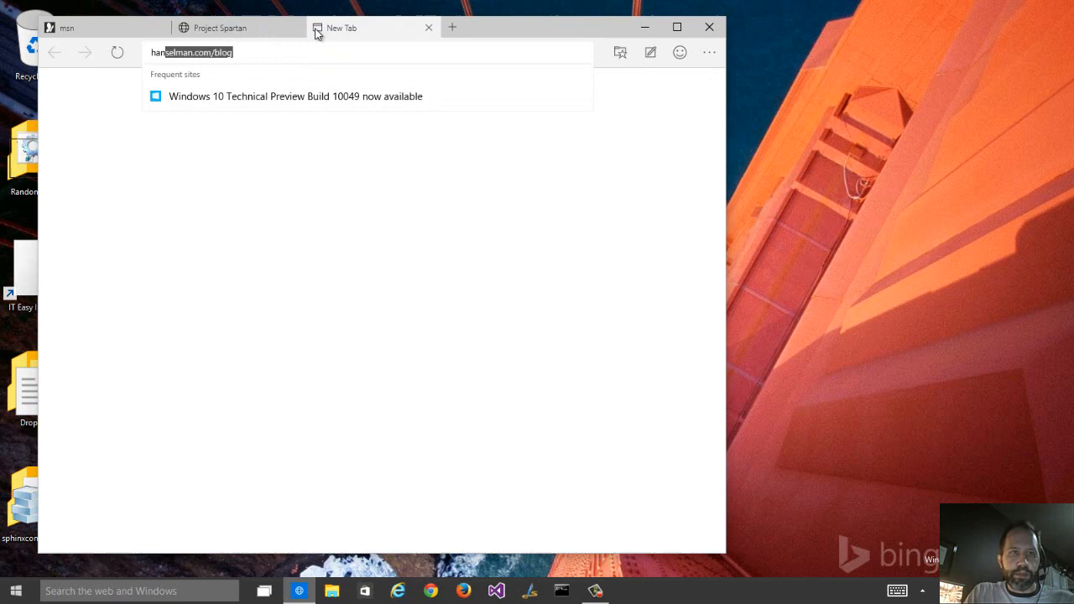
key(Return)
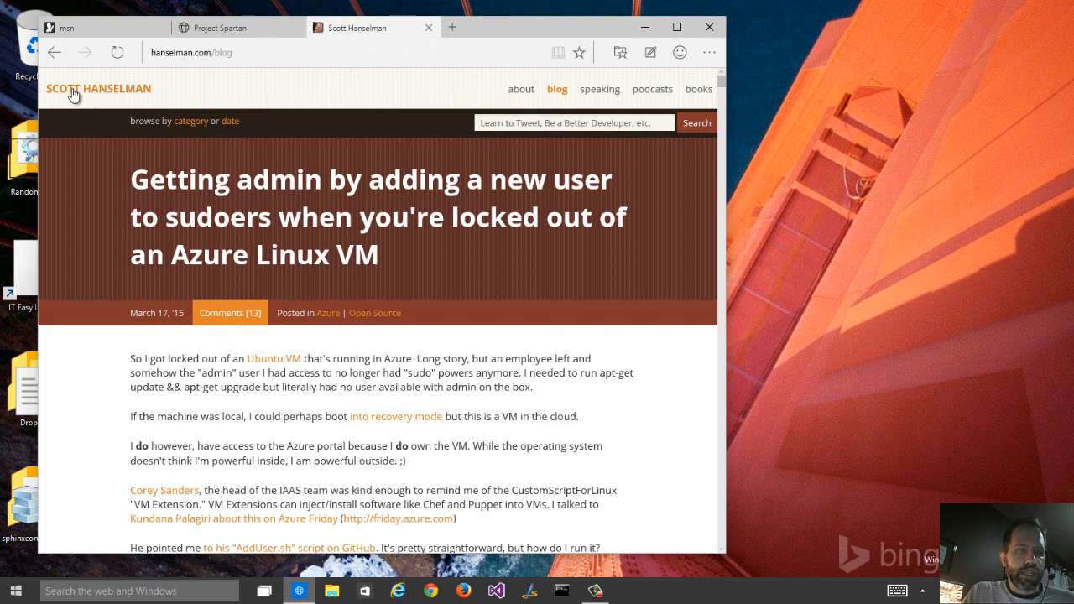
scroll(295, 251, down, 2)
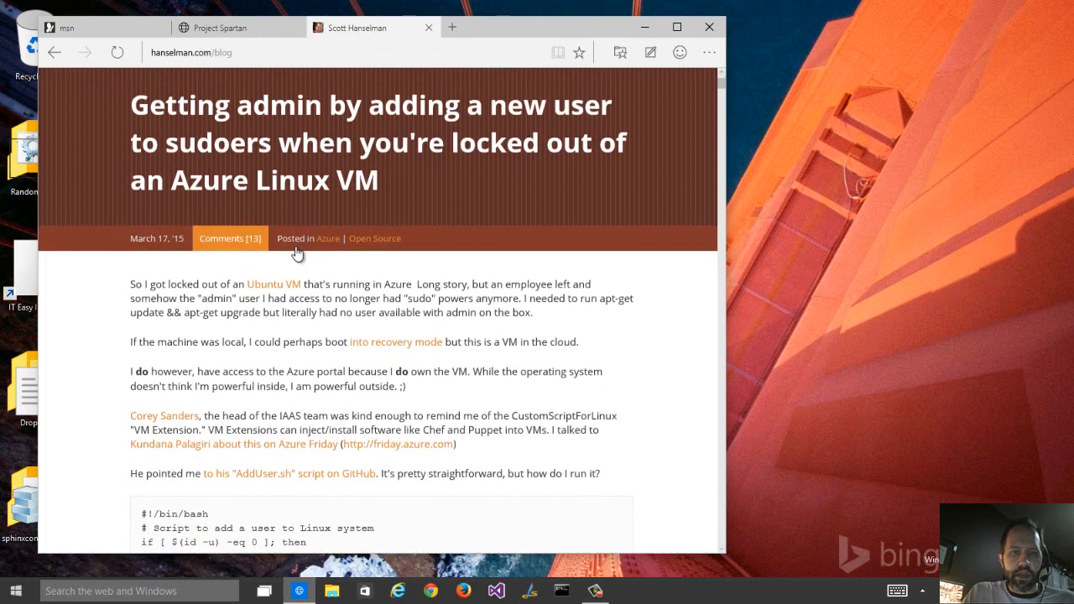
scroll(295, 251, down, 2)
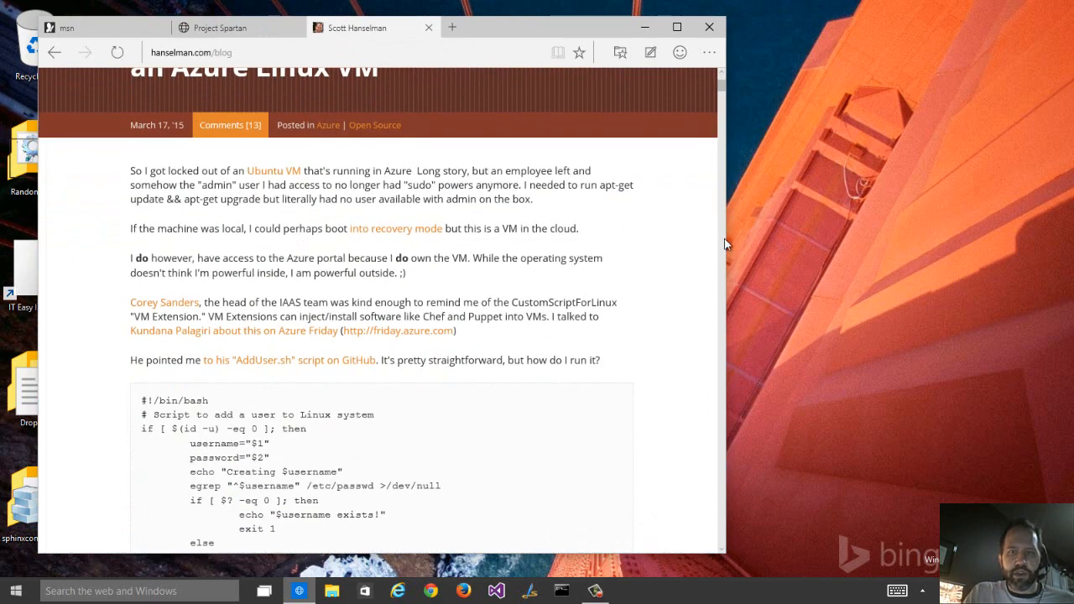
drag(726, 238, 787, 238)
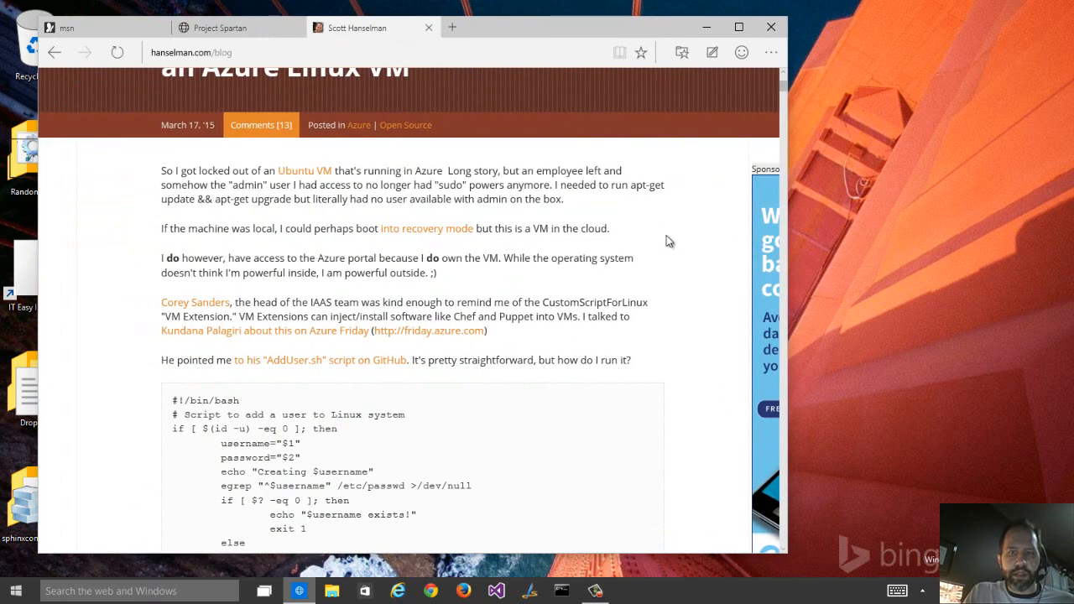
scroll(572, 252, up, 3)
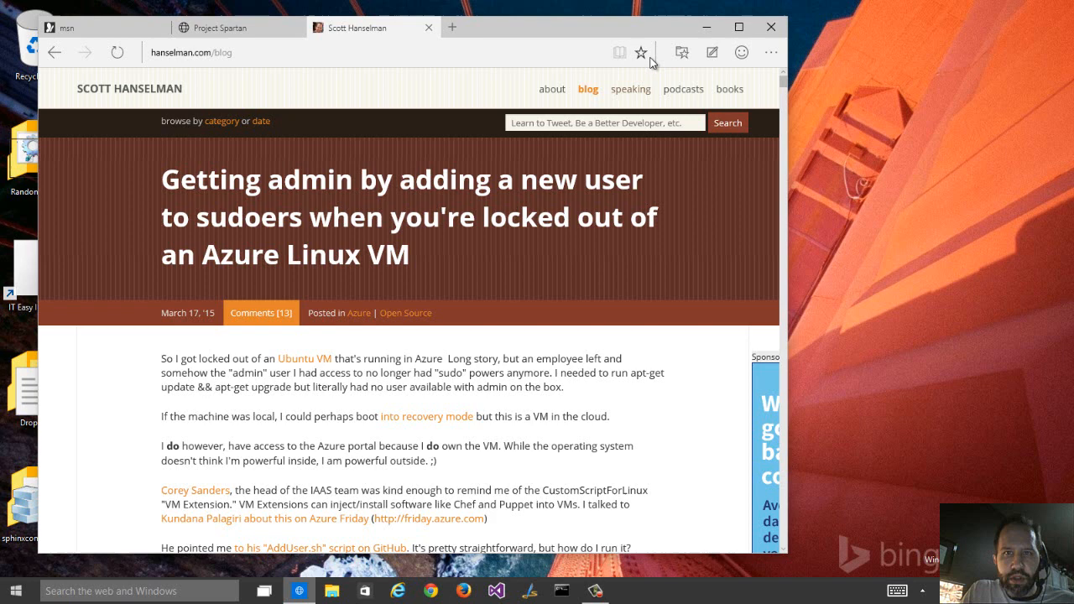
- Start a Web Note and draw blue ink loops around the article title and text
click(715, 54)
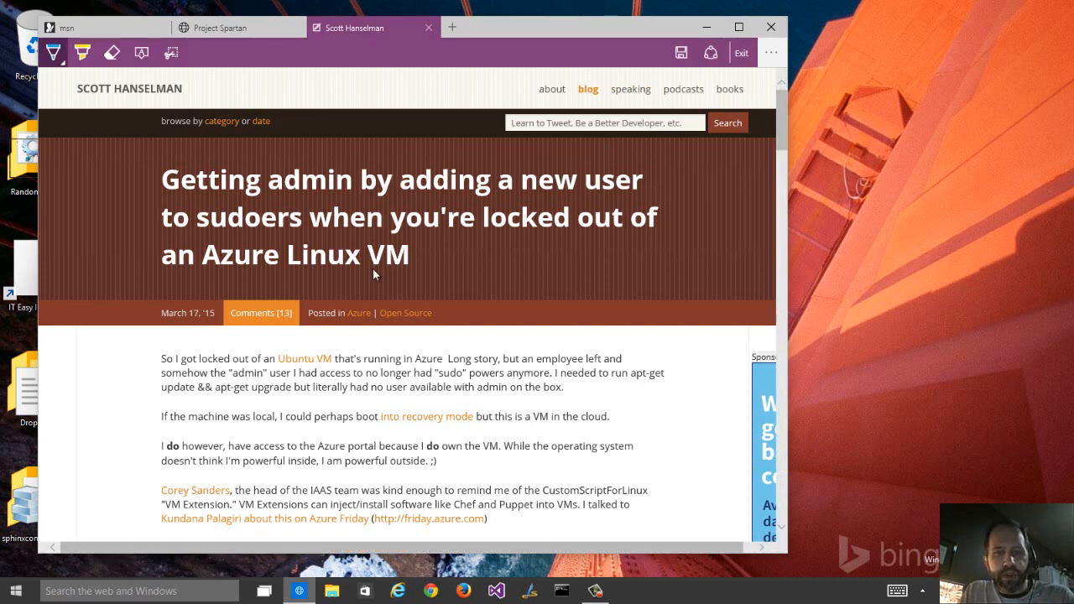
drag(520, 325, 512, 319)
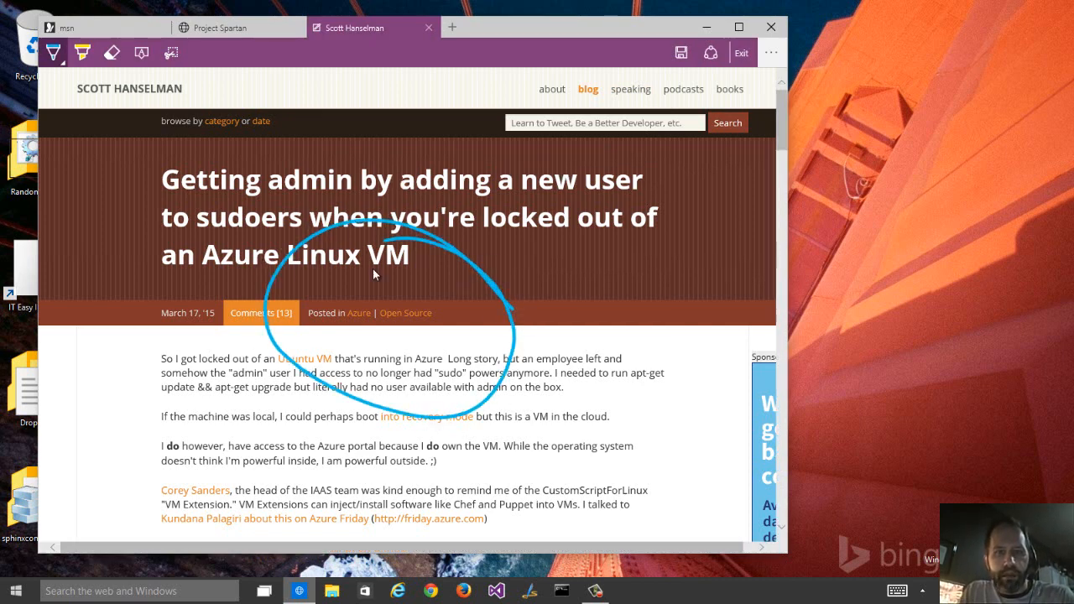
mouse_move(655, 208)
mouse_down()
mouse_move(636, 447)
mouse_move(538, 420)
mouse_move(520, 235)
mouse_up()
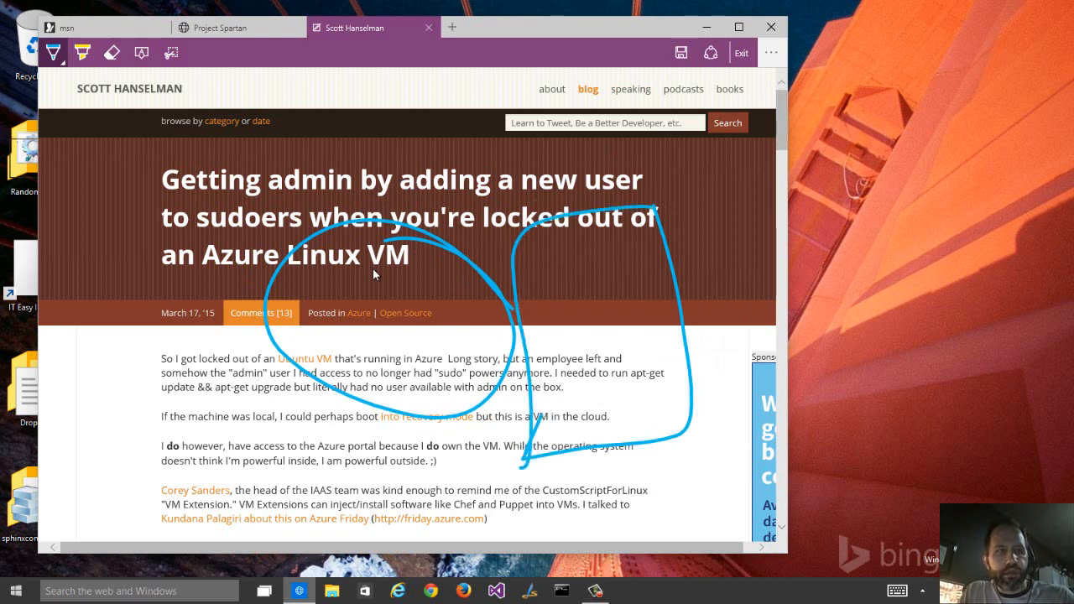
- Highlight 'Getting admin' in the title and the second paragraph in yellow, then move to sharing
click(82, 52)
mouse_move(293, 180)
mouse_down()
mouse_move(164, 180)
mouse_move(374, 182)
mouse_up()
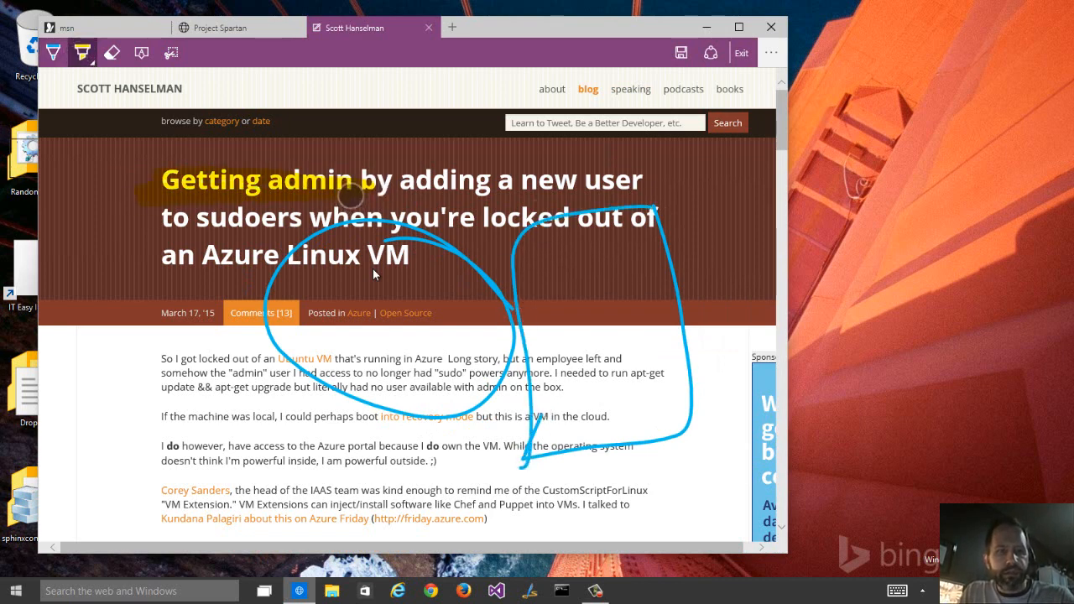
click(166, 391)
mouse_move(166, 391)
mouse_down()
mouse_move(352, 437)
mouse_move(93, 394)
mouse_move(335, 420)
mouse_move(109, 403)
mouse_up()
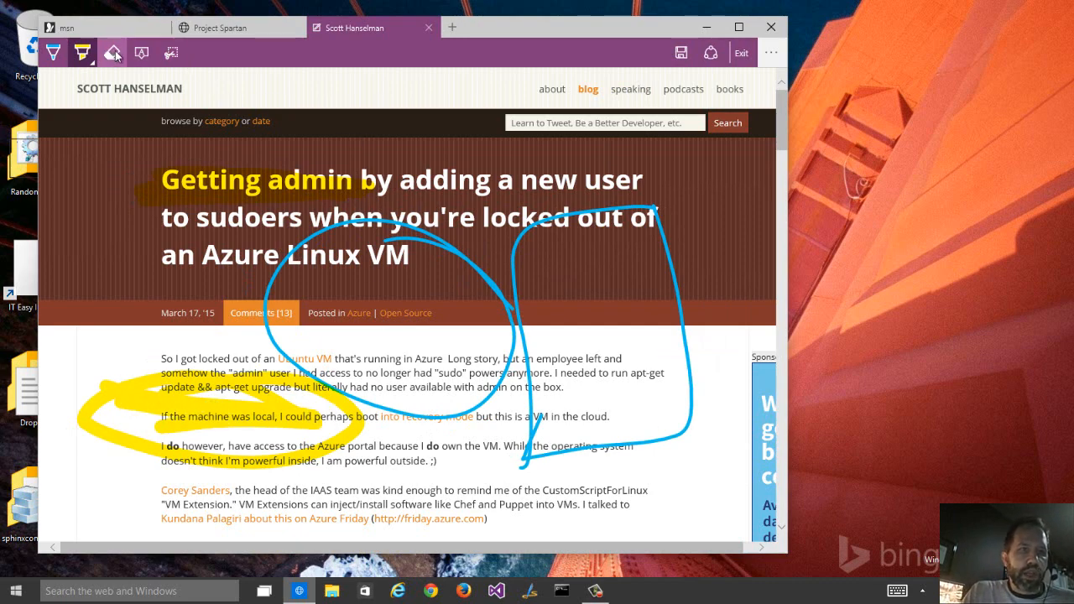
click(142, 53)
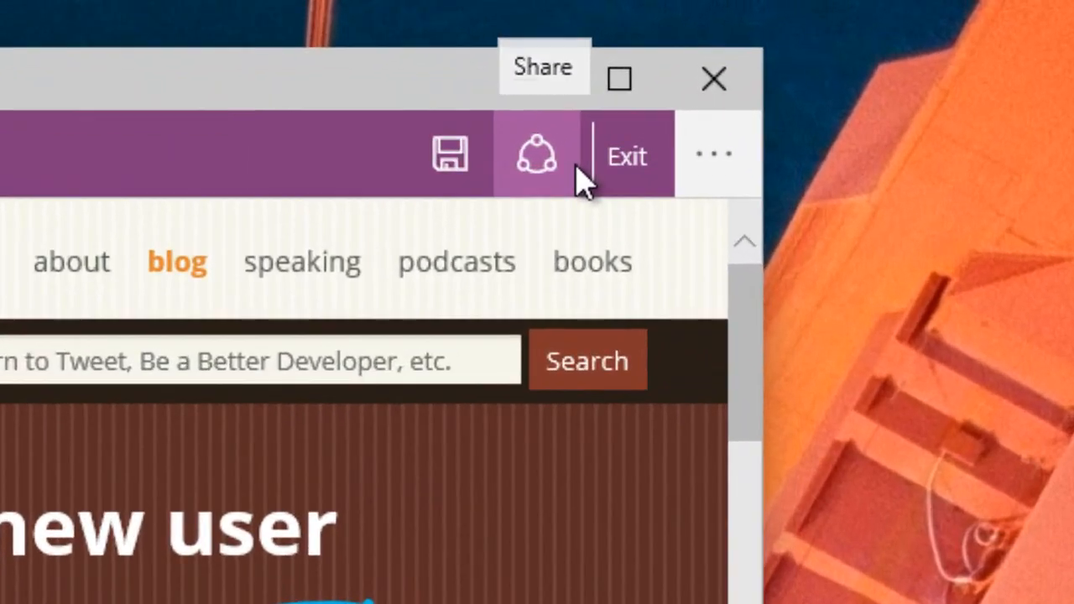
- Look at the Share and Add to favorites options for the Web Note, then close the annotated blog tab
click(537, 156)
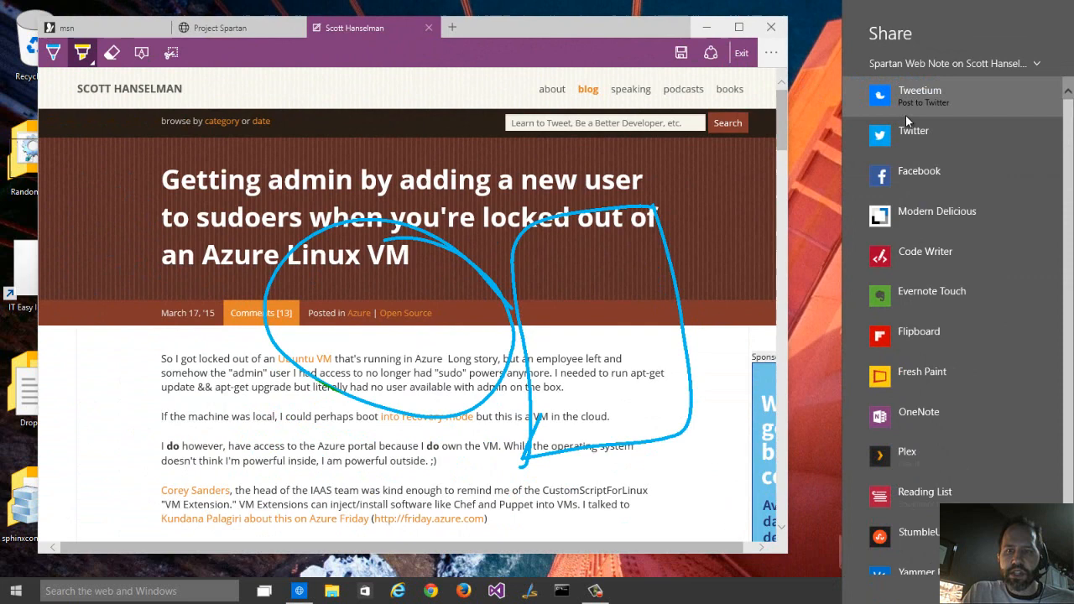
scroll(908, 147, down, 1)
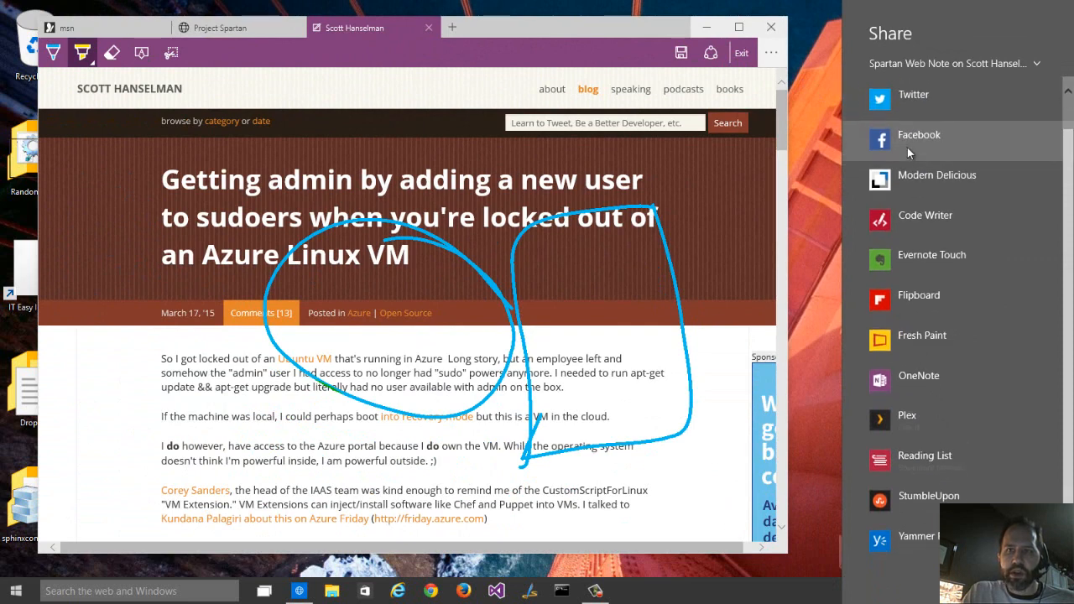
scroll(907, 146, up, 1)
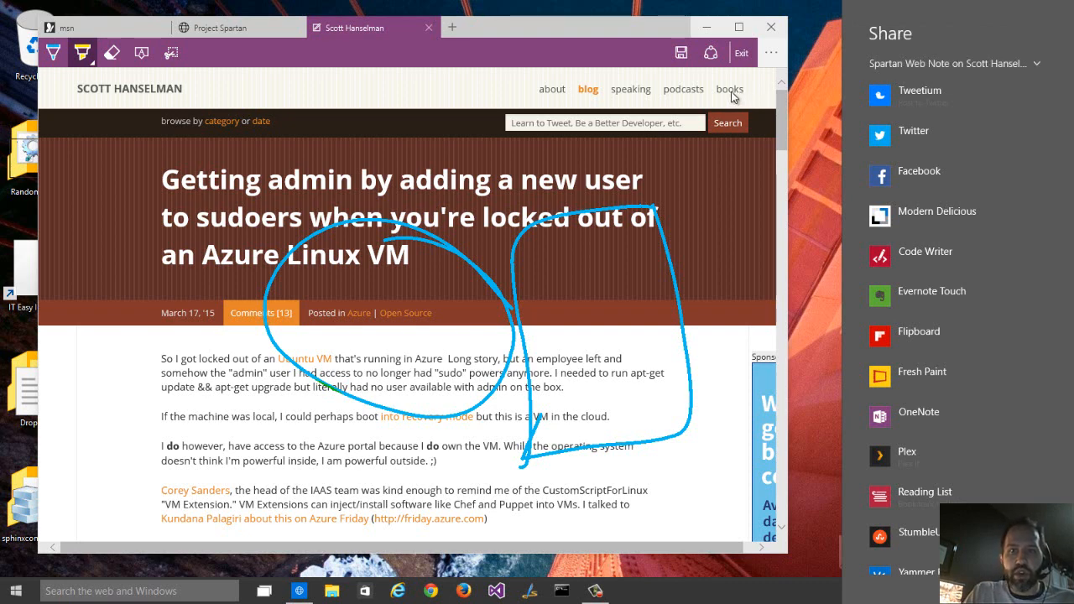
click(603, 170)
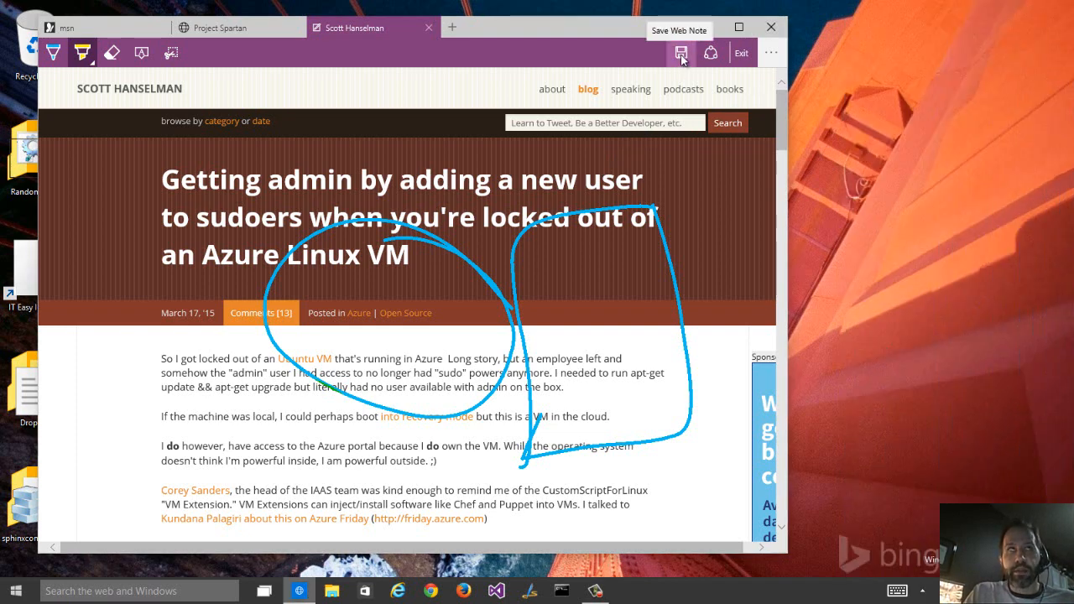
click(682, 56)
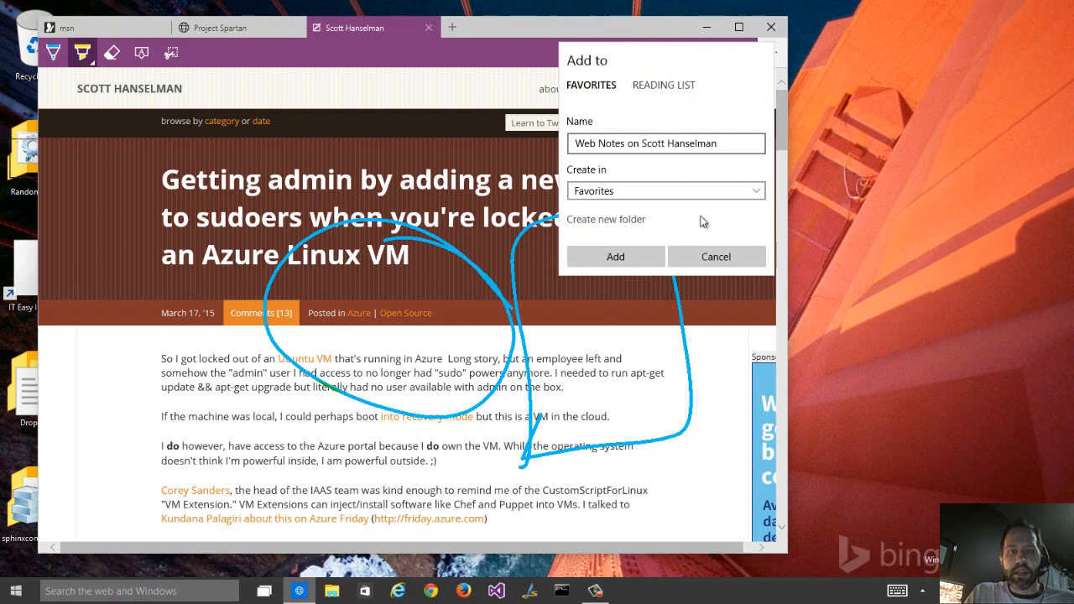
click(714, 256)
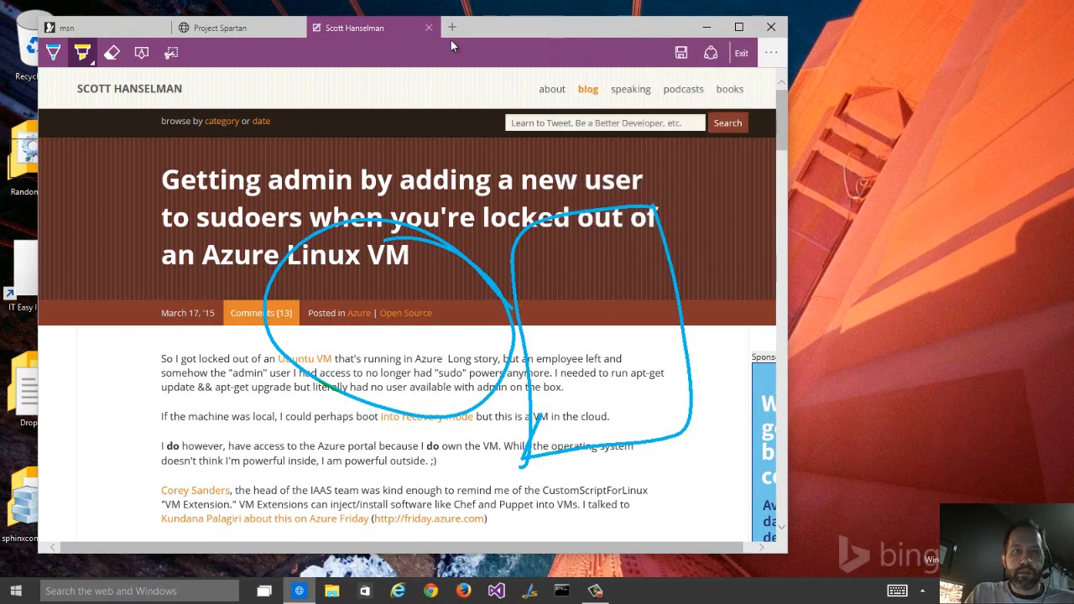
click(429, 27)
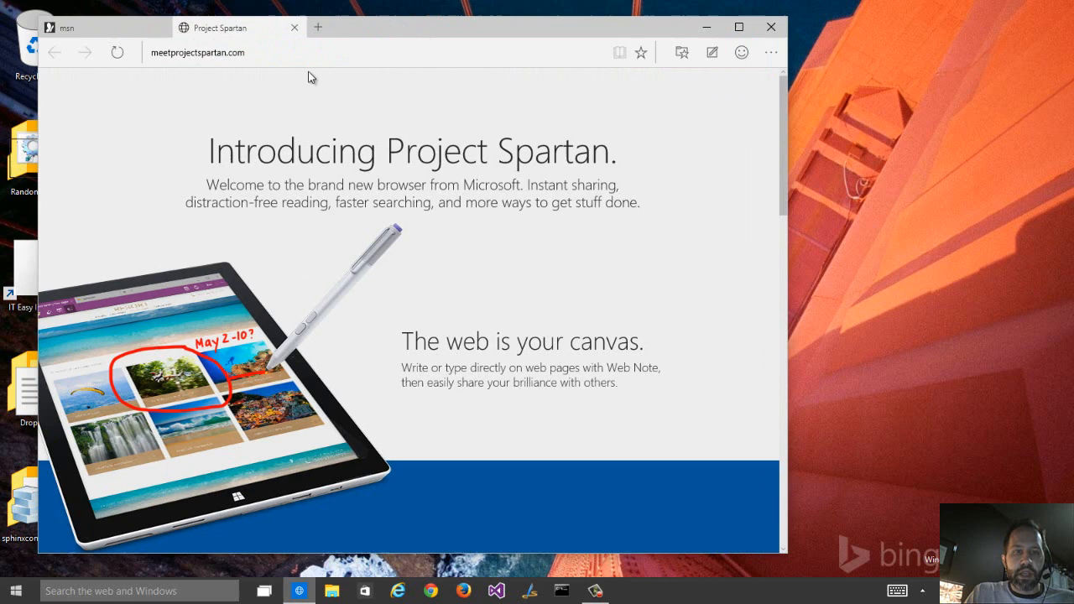
scroll(303, 118, down, 1)
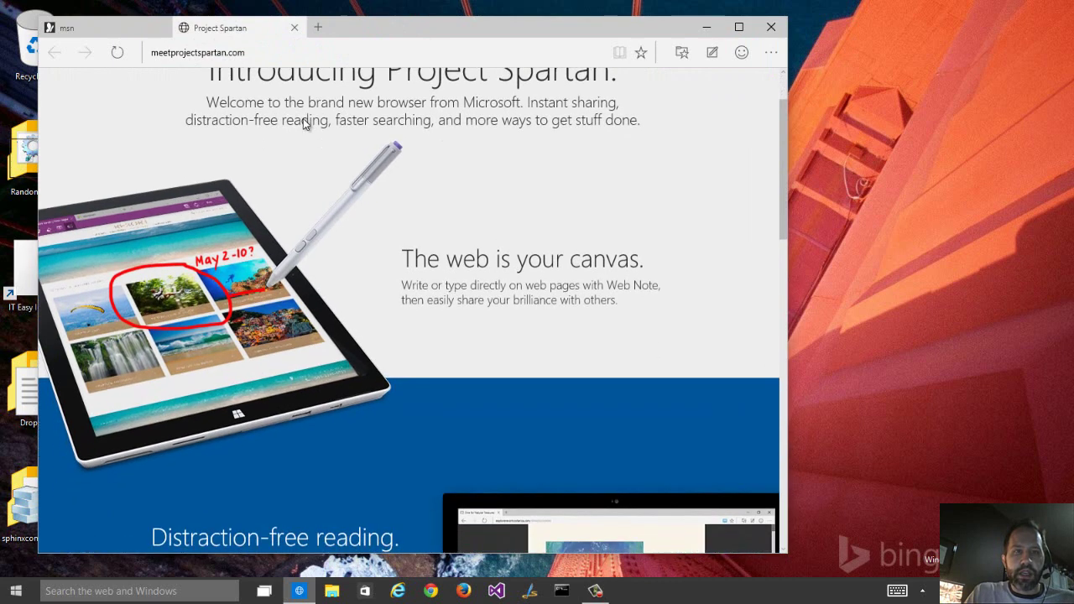
- Load arstechnica.com in a new tab
click(317, 28)
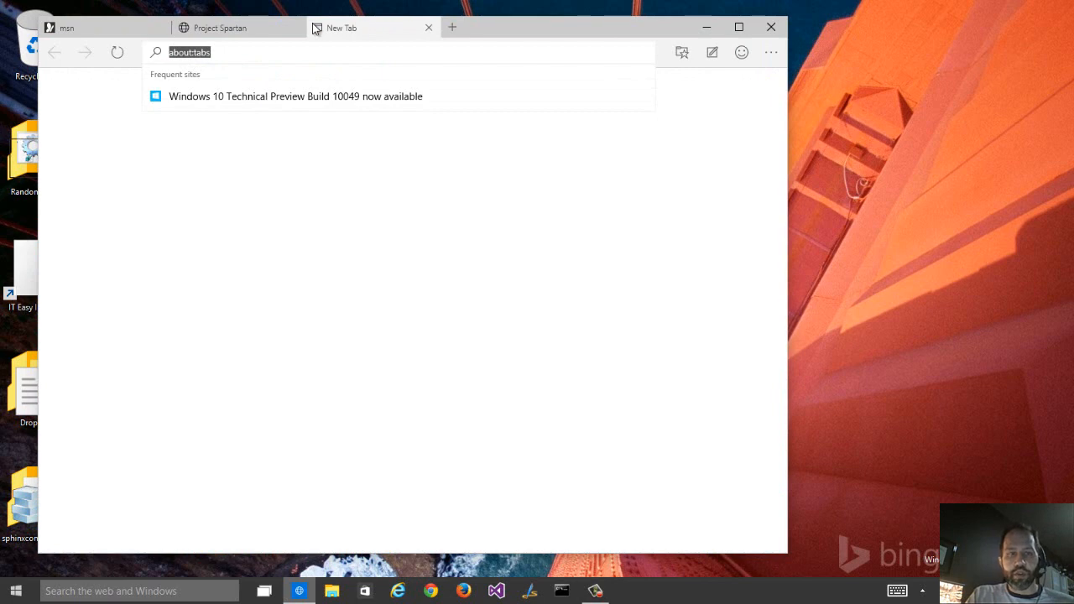
text(arstechnica)
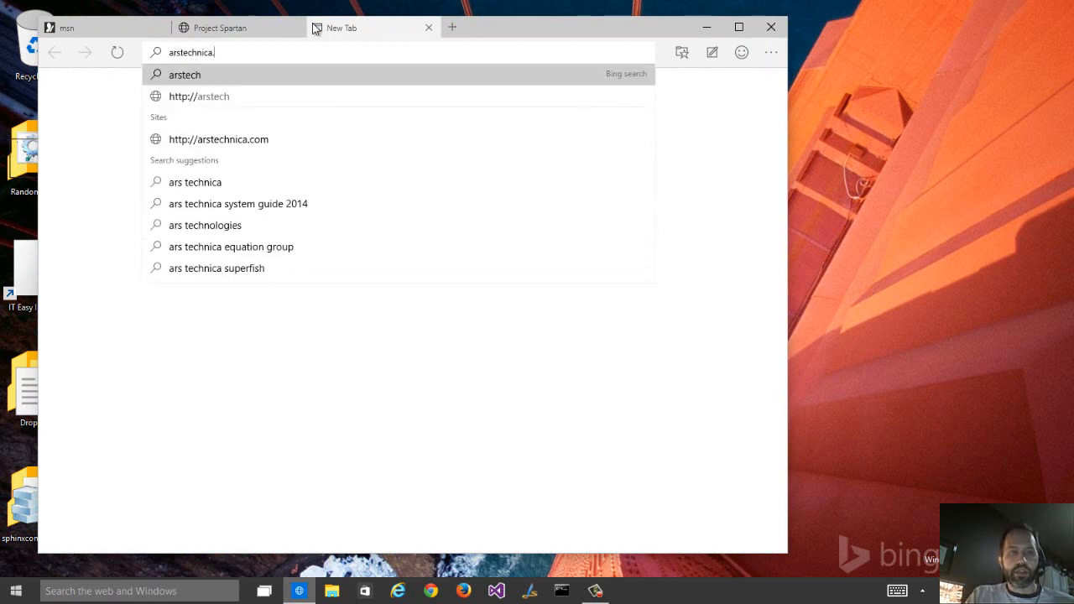
text(.com)
key(Return)
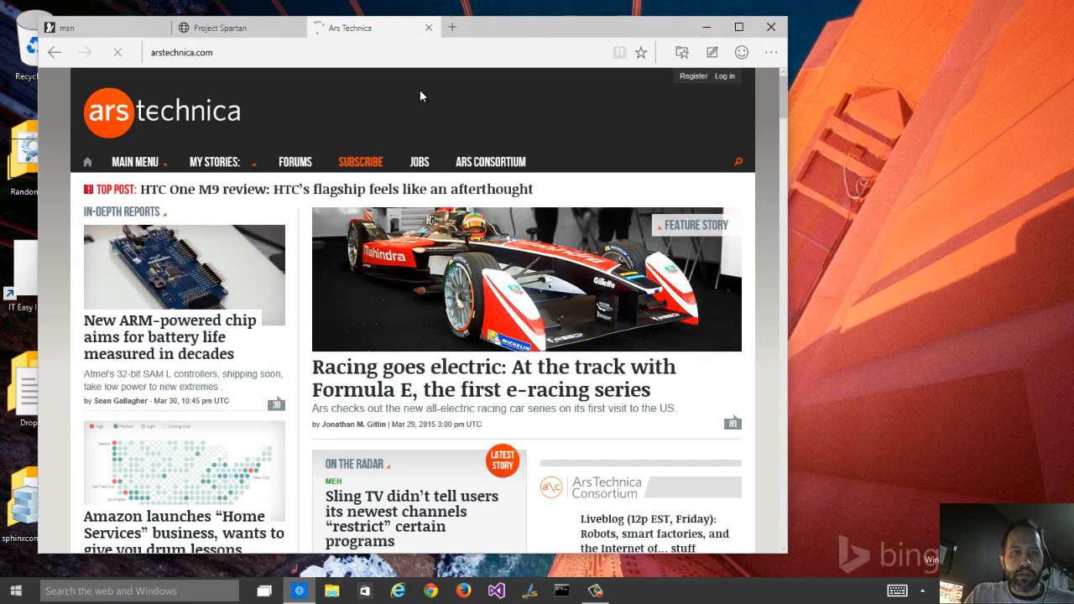
- Read the Formula E racing article in reading view maximized, then restore the window and normal layout
click(373, 378)
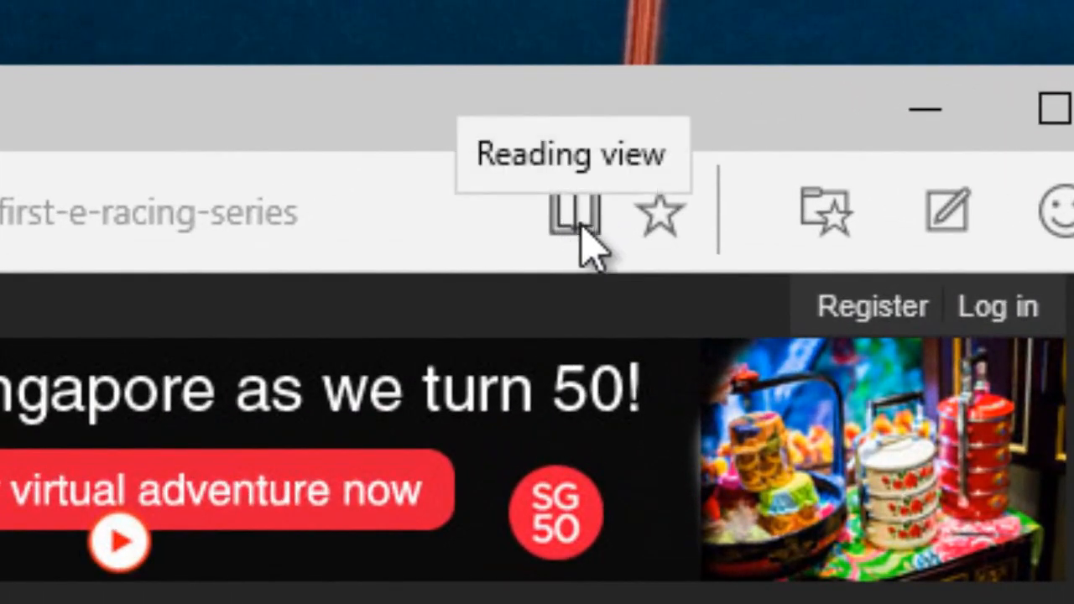
click(575, 220)
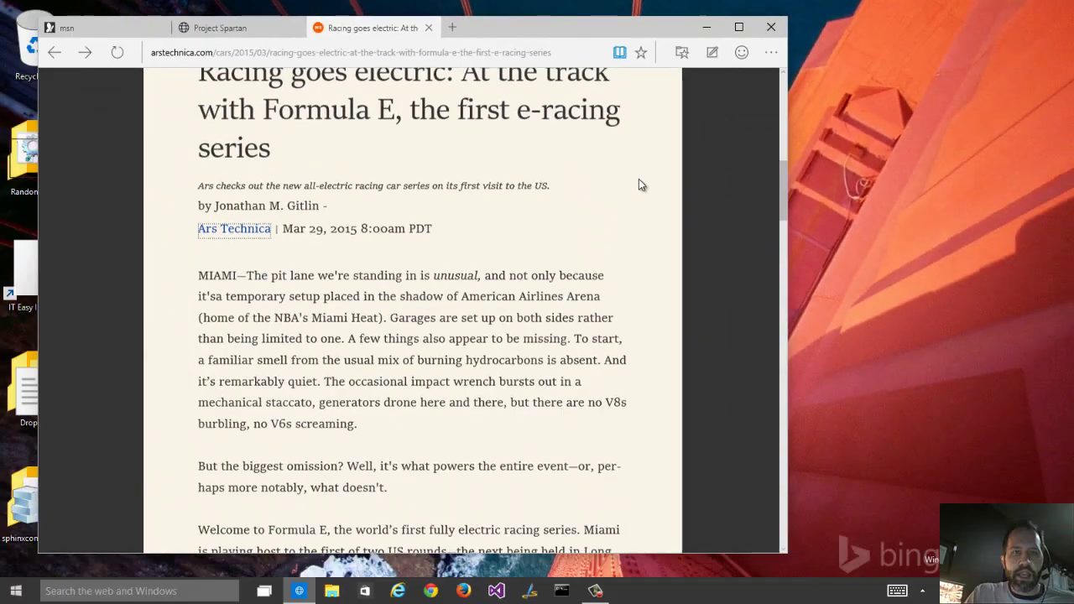
scroll(639, 179, down, 1)
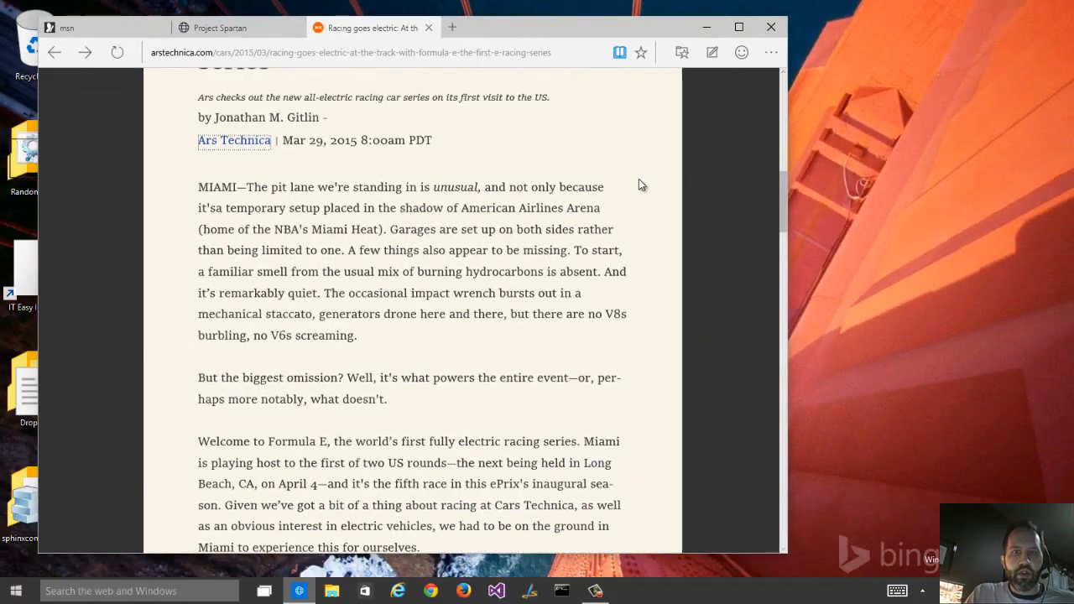
scroll(639, 179, up, 3)
scroll(639, 179, up, 1)
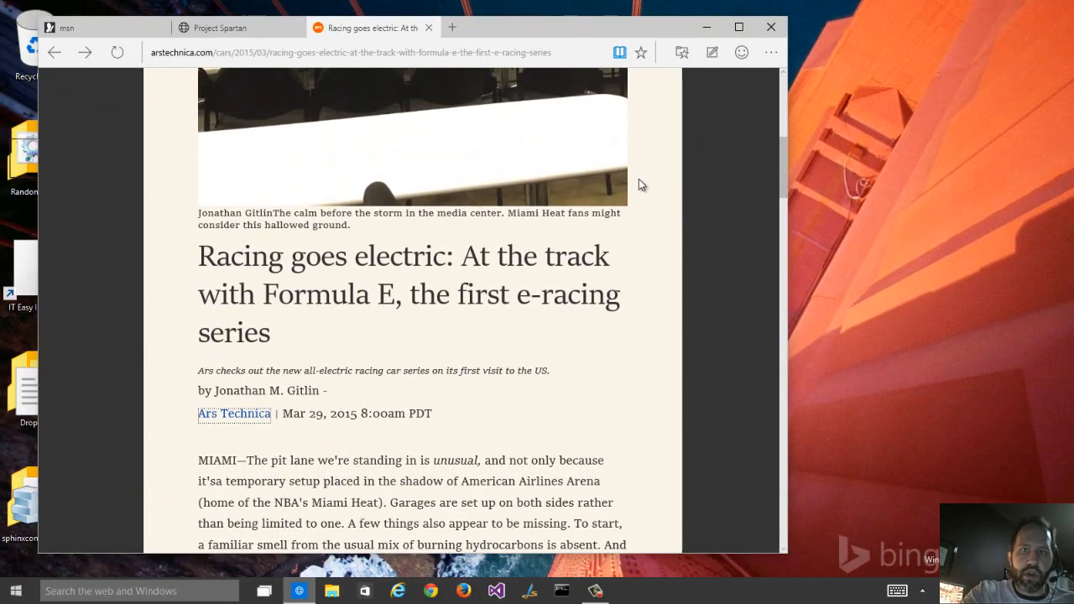
click(739, 26)
scroll(742, 35, down, 5)
scroll(742, 35, down, 5)
scroll(742, 36, down, 5)
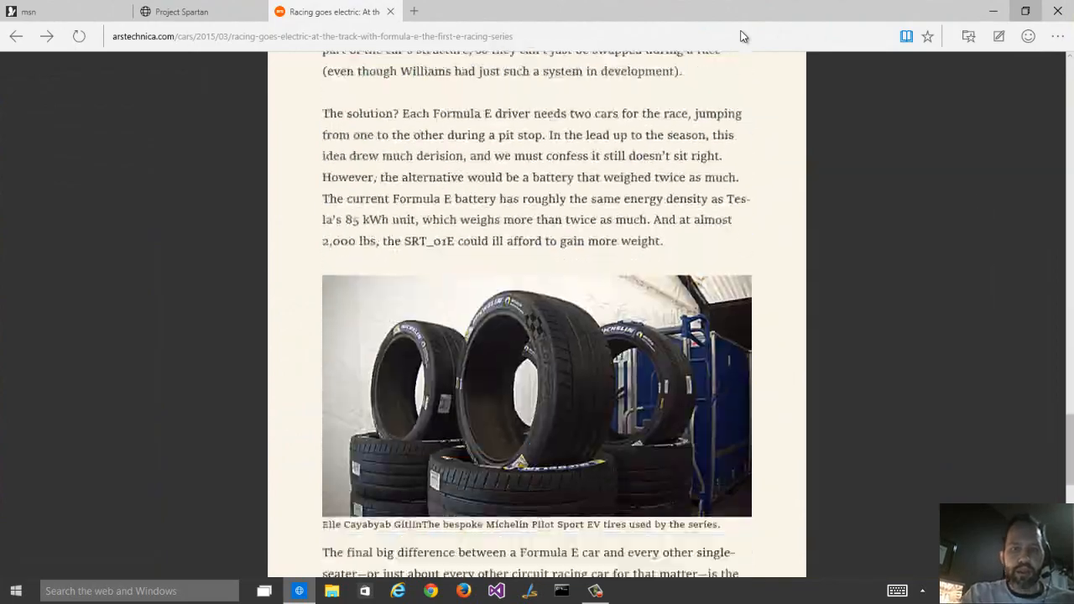
scroll(742, 35, down, 10)
scroll(742, 35, up, 3)
scroll(742, 35, up, 10)
scroll(742, 35, up, 10)
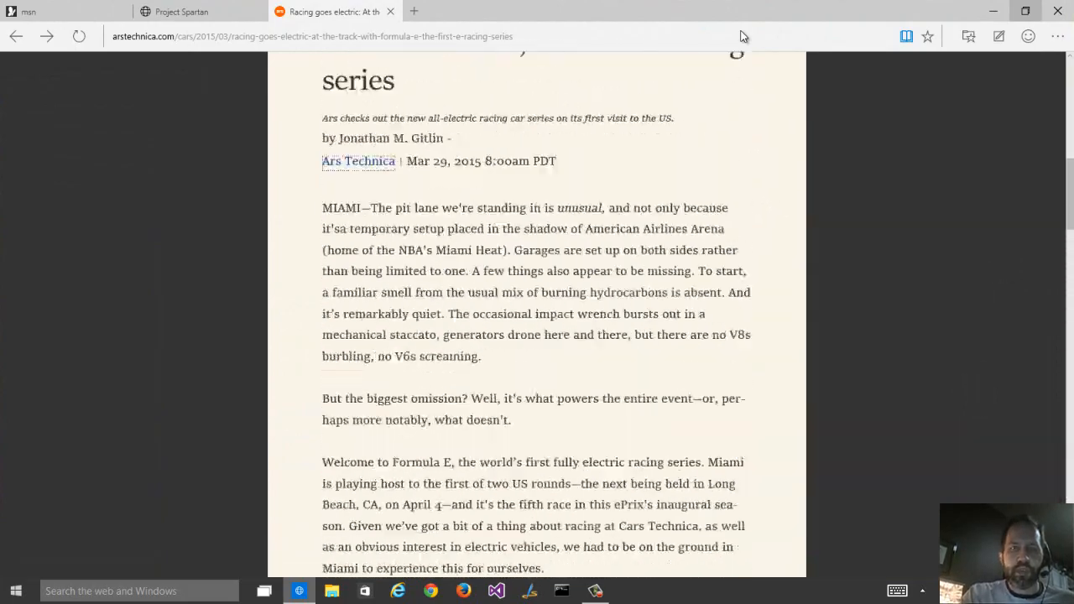
scroll(742, 36, up, 5)
click(1024, 11)
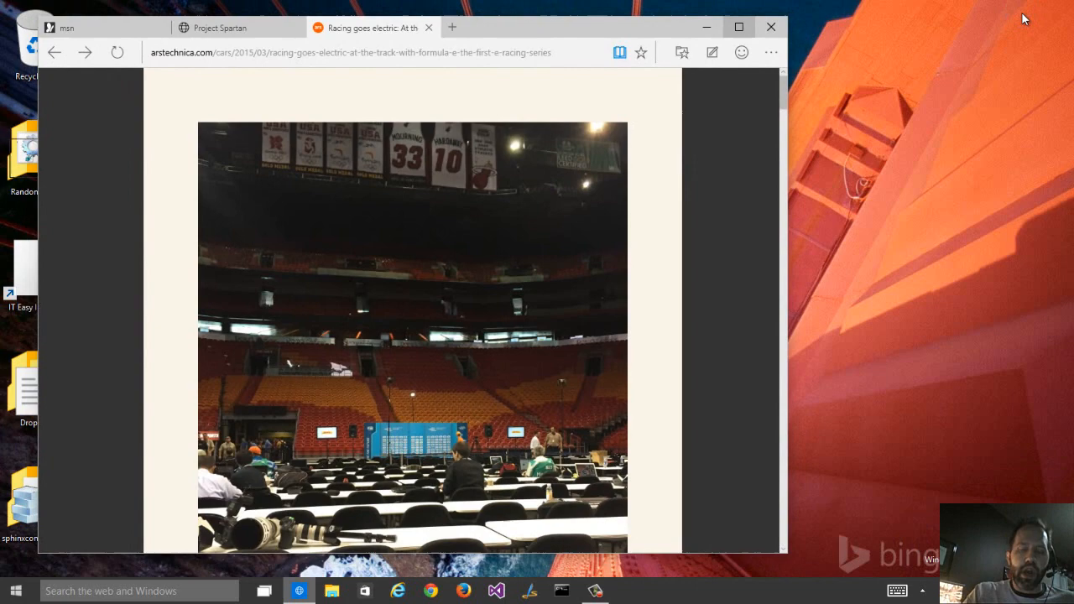
click(619, 53)
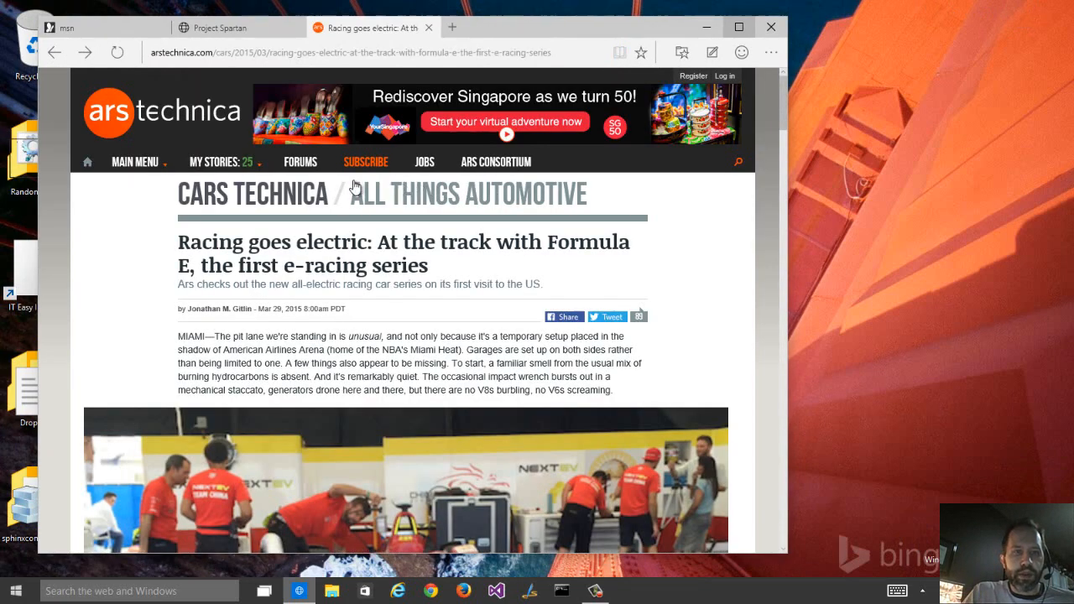
- Choose Project Spartan in the 'How do you want to open this?' chooser so the hanselman Bing results open there
click(217, 32)
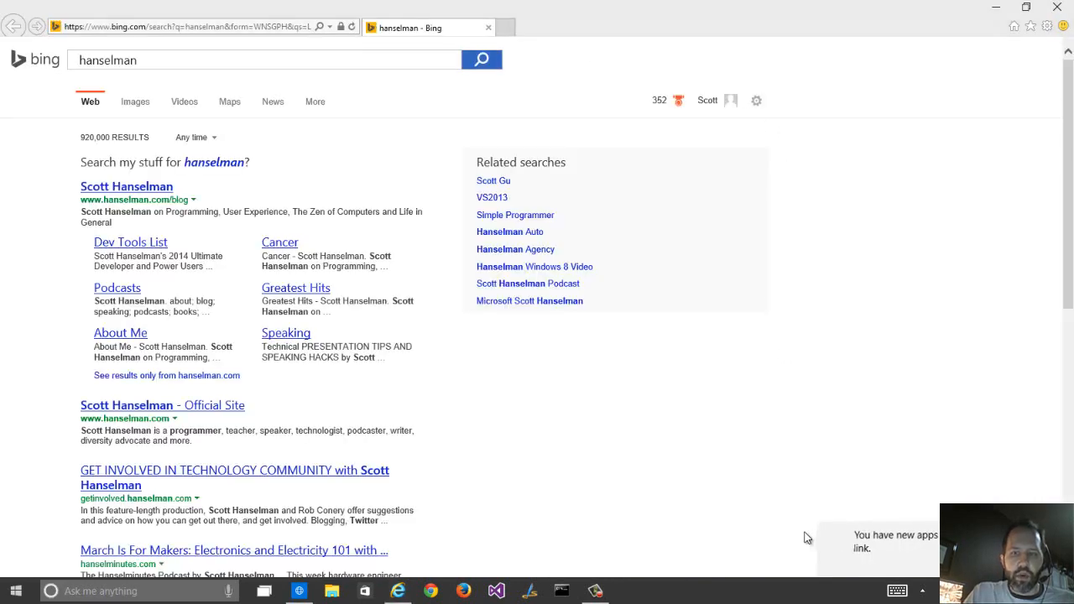
click(877, 542)
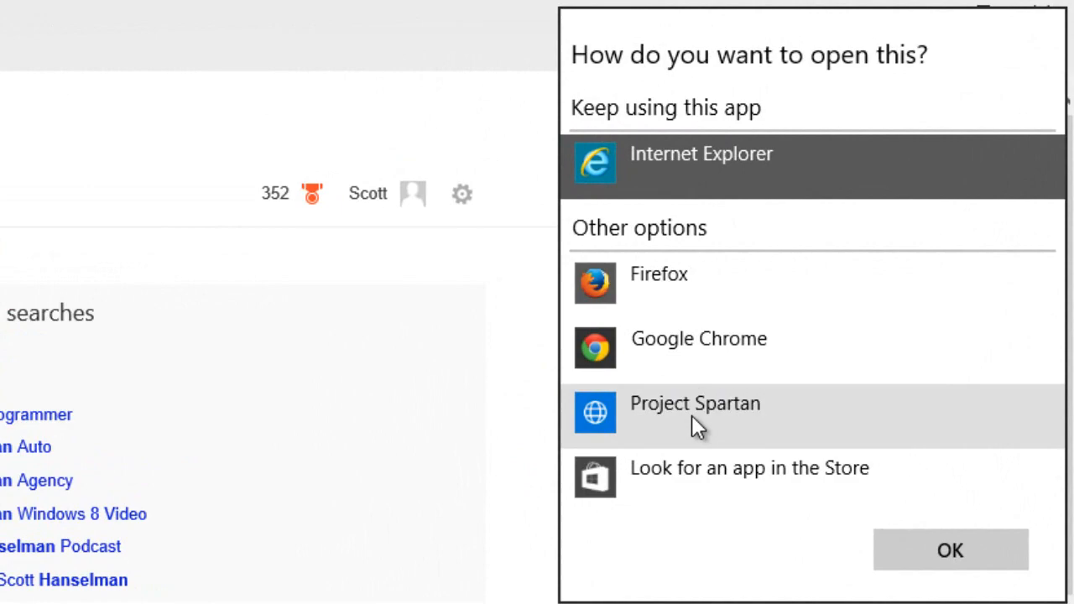
click(692, 415)
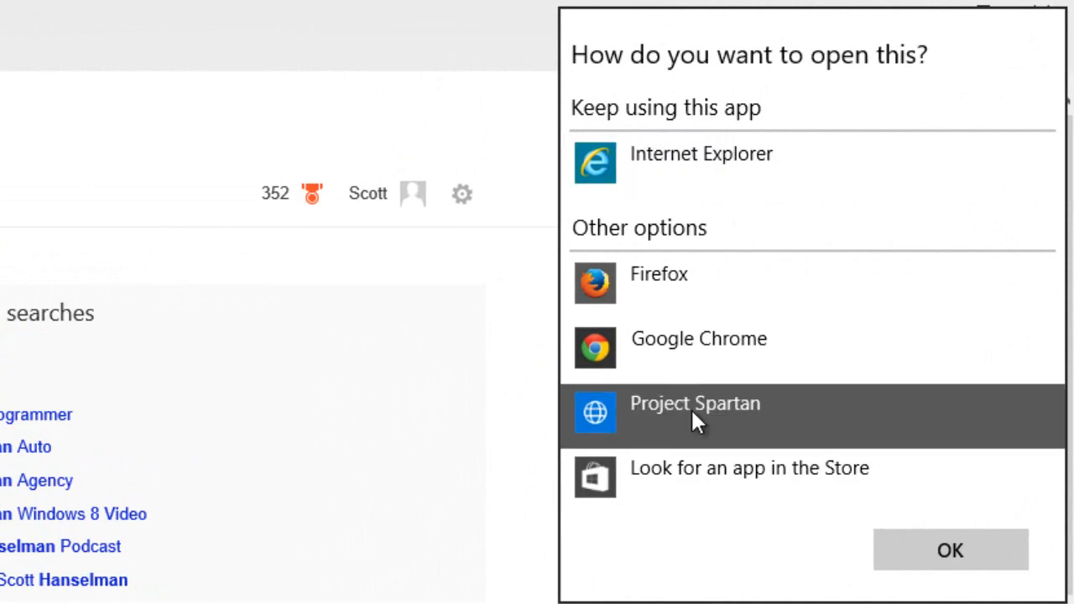
click(978, 309)
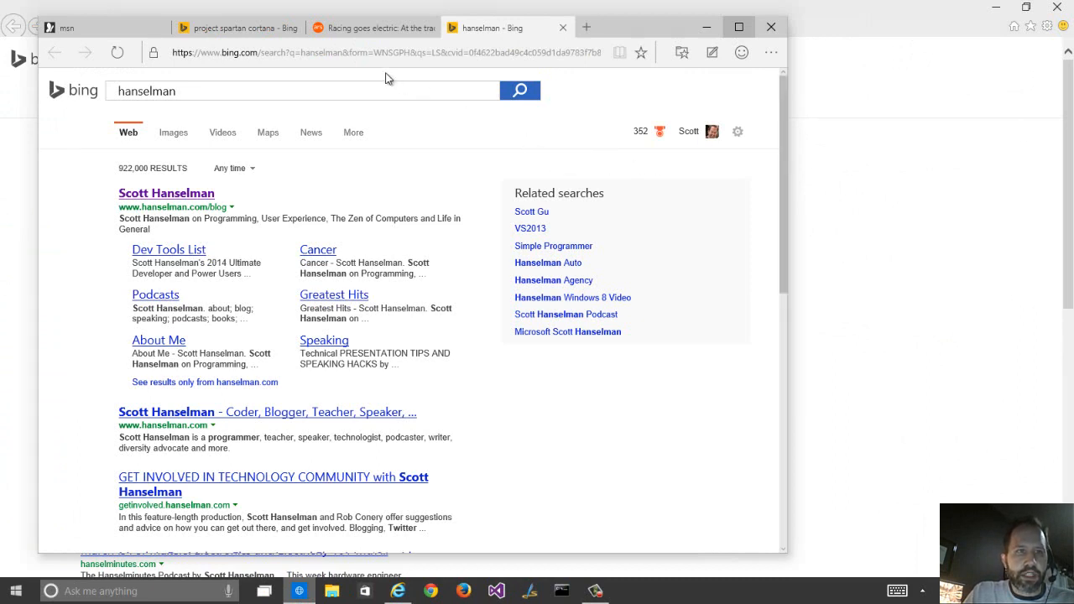
- Check Bing's site identity details, switch to full screen and back, and reopen the ... actions menu
click(154, 53)
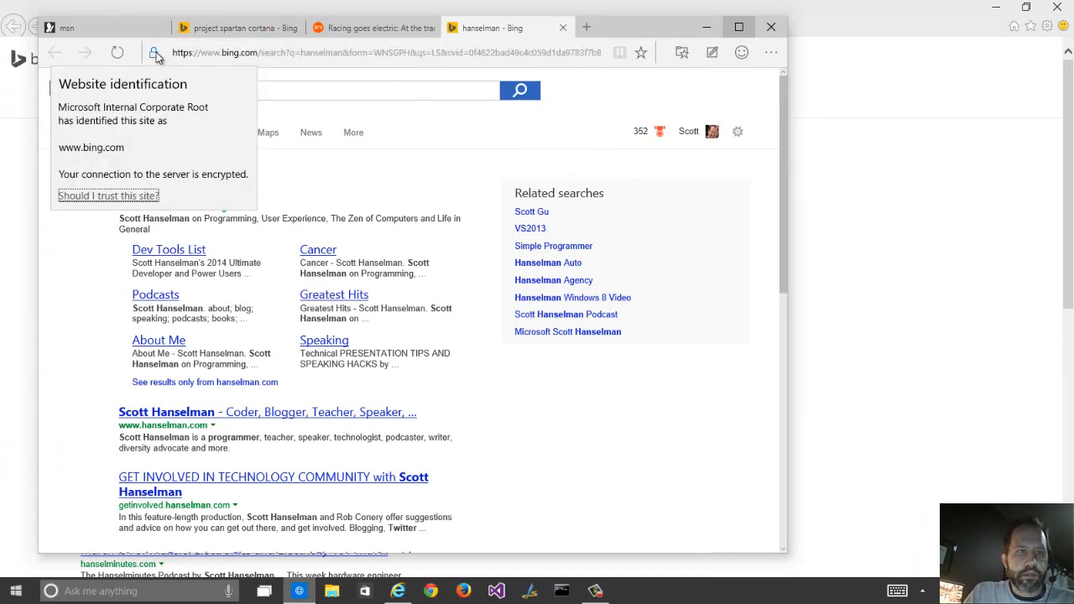
click(155, 53)
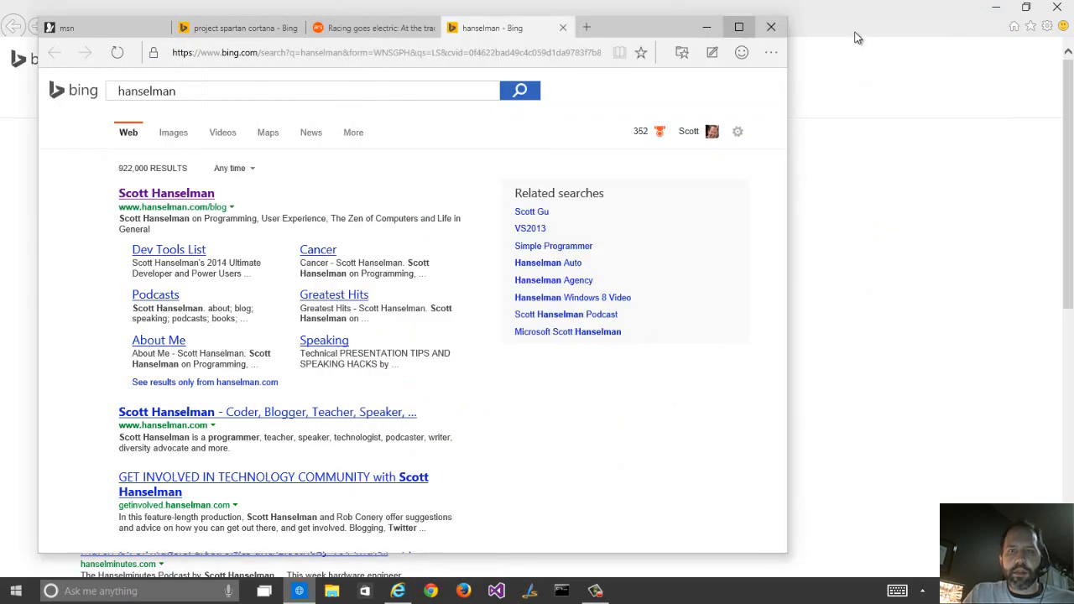
click(771, 52)
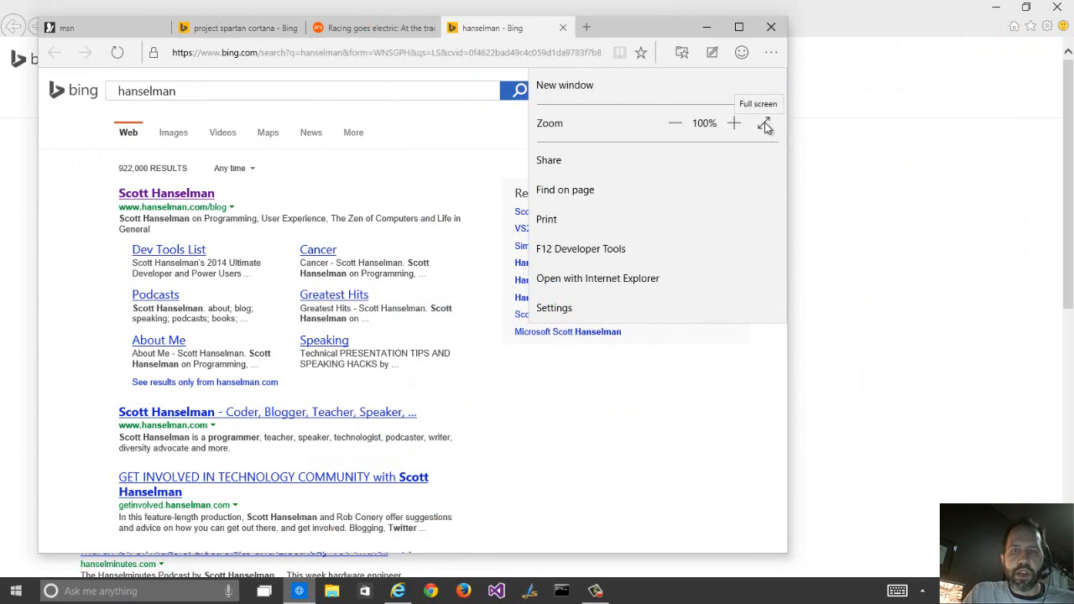
click(765, 126)
click(1059, 40)
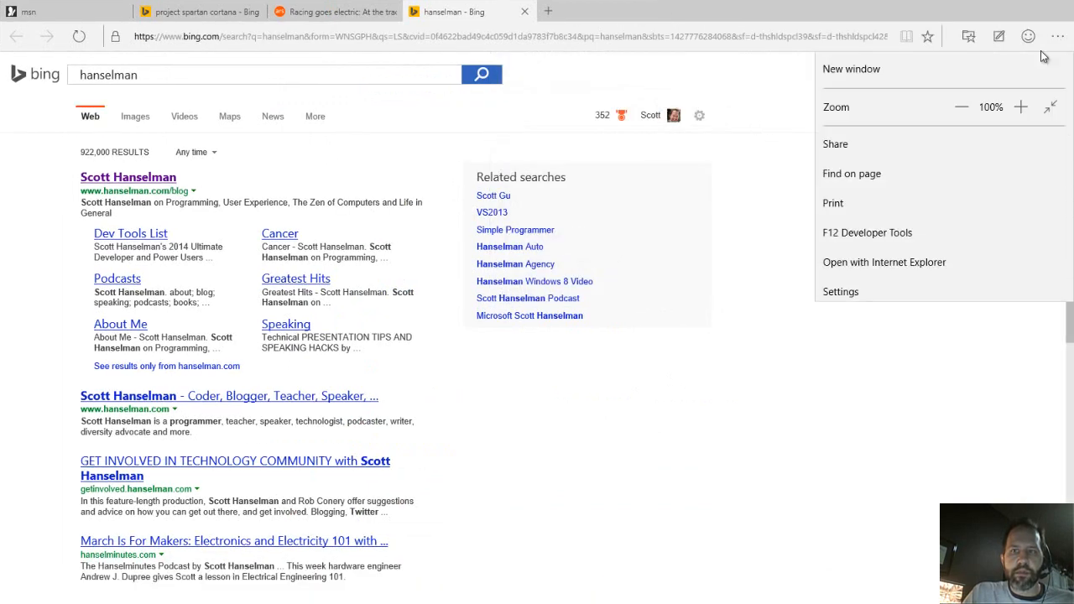
click(1051, 110)
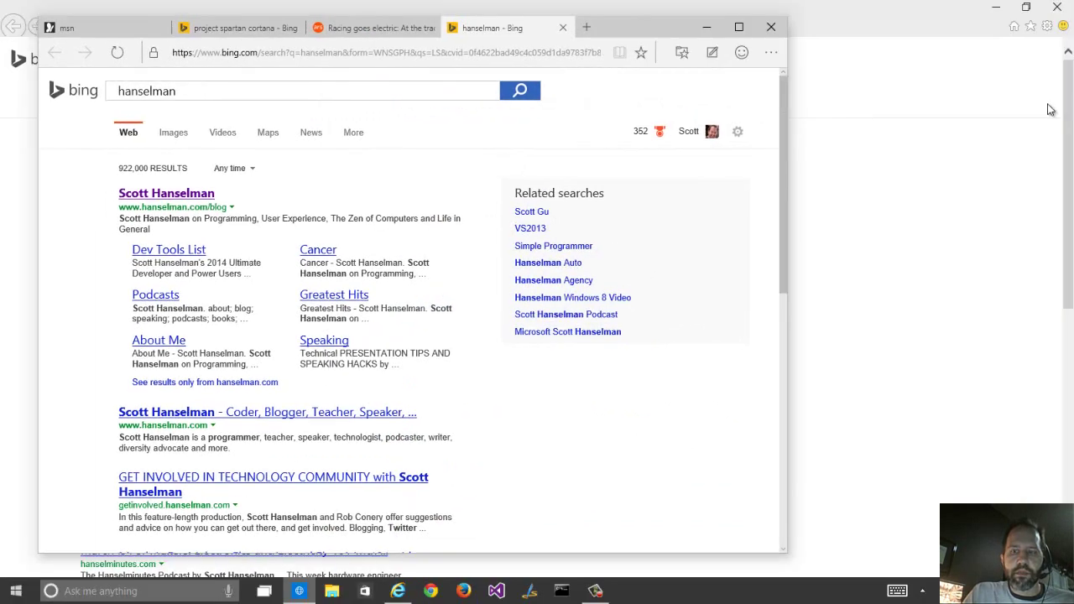
click(773, 53)
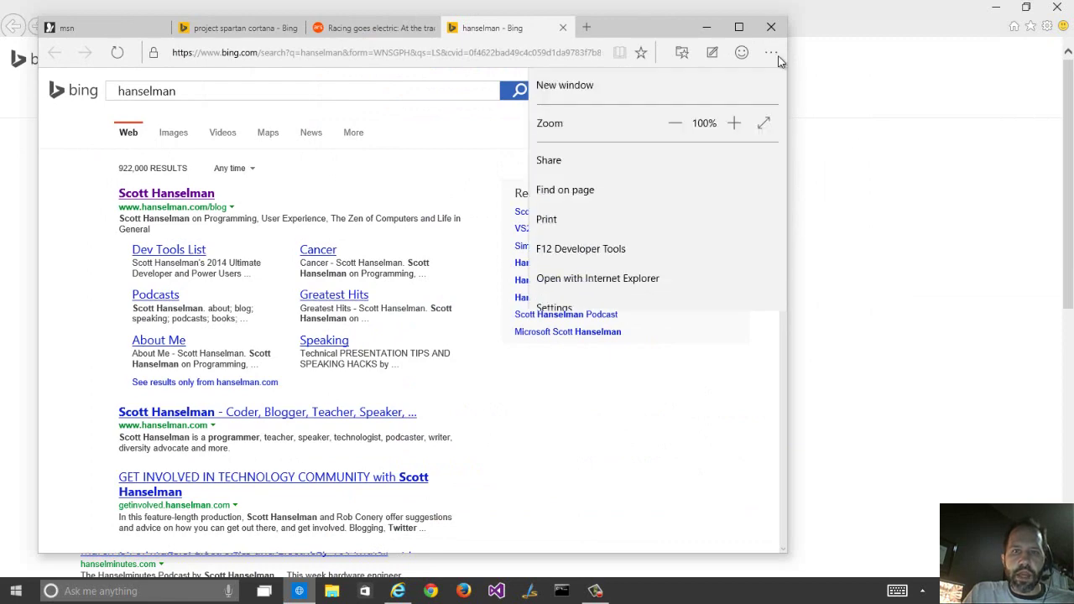
- Open F12 Developer Tools, view the Performance and Memory profilers, close them and reopen the ... menu
click(602, 247)
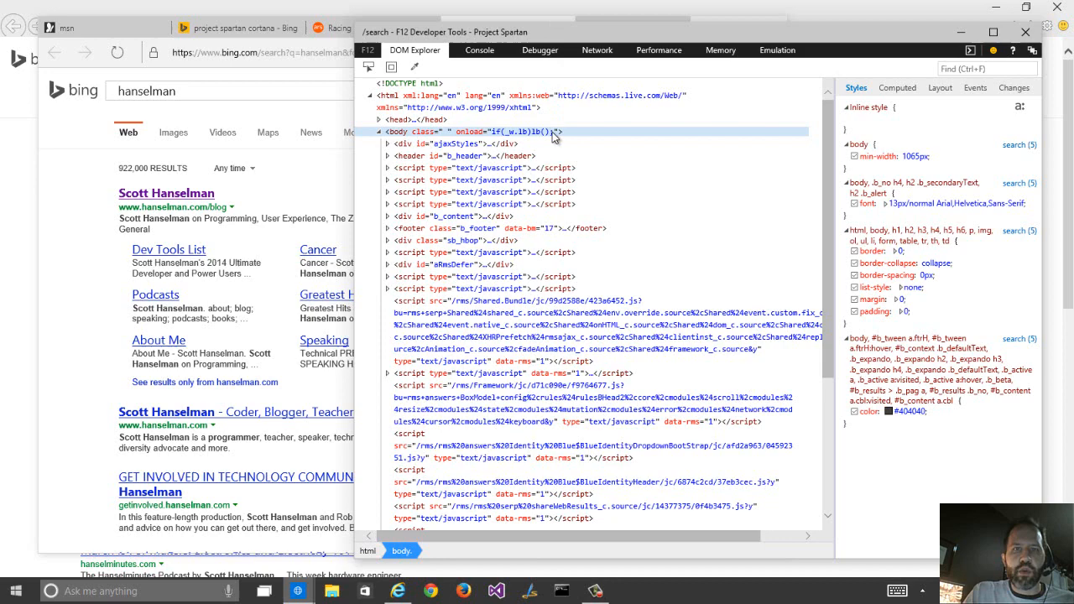
drag(552, 33, 407, 112)
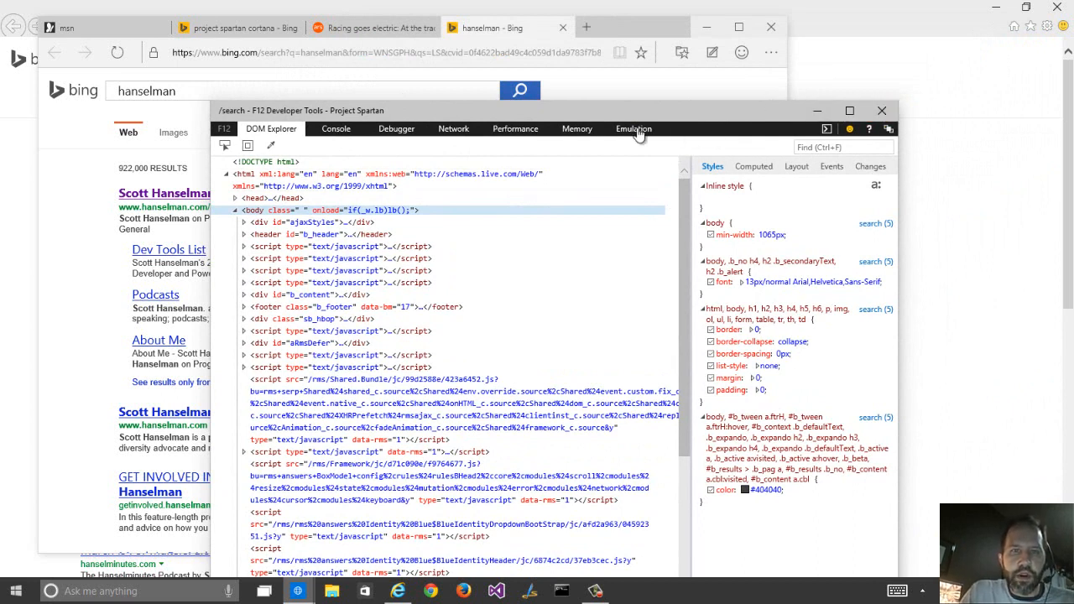
click(516, 128)
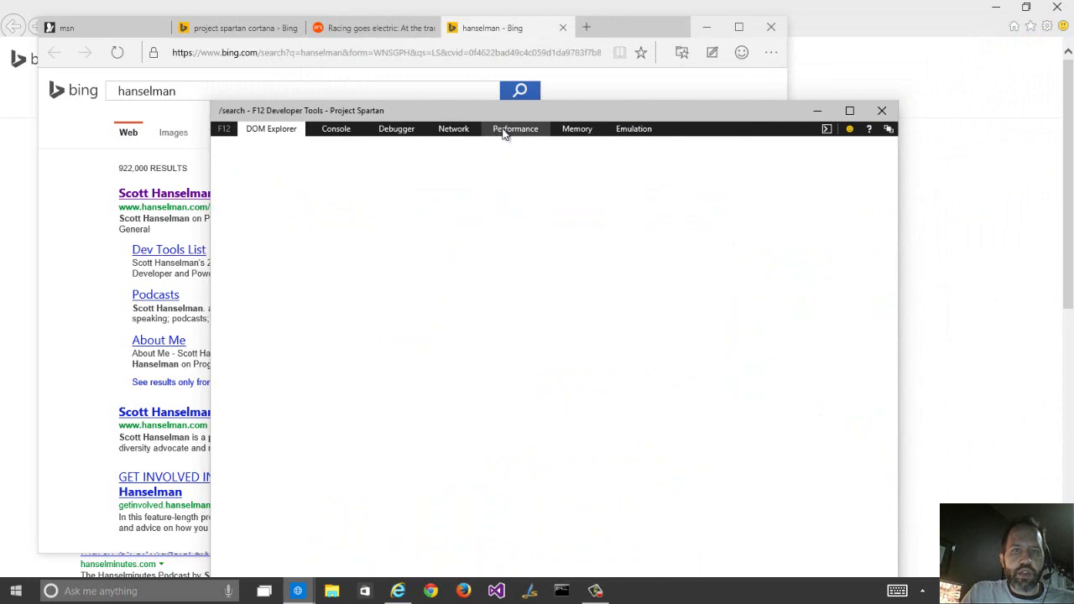
click(577, 128)
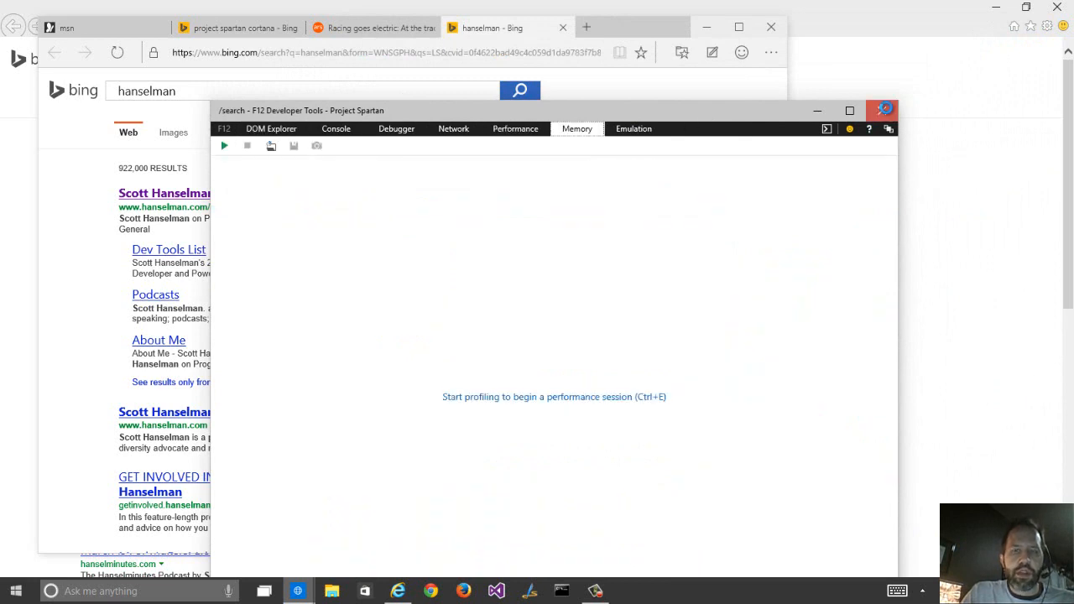
click(884, 109)
click(771, 53)
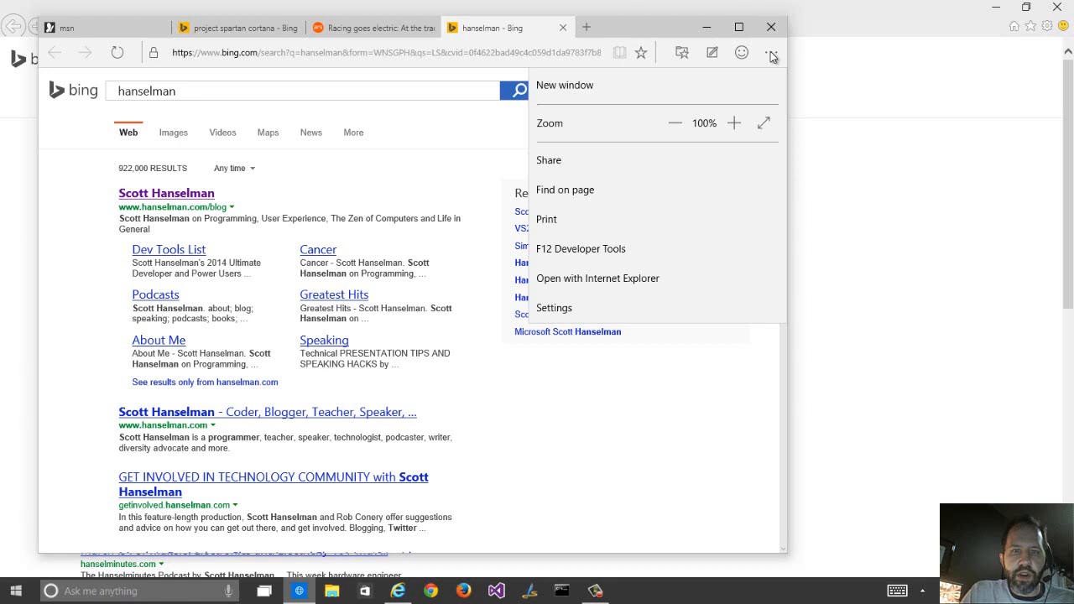
- Set Project Spartan to start with a custom page instead of MSN in Settings
click(554, 308)
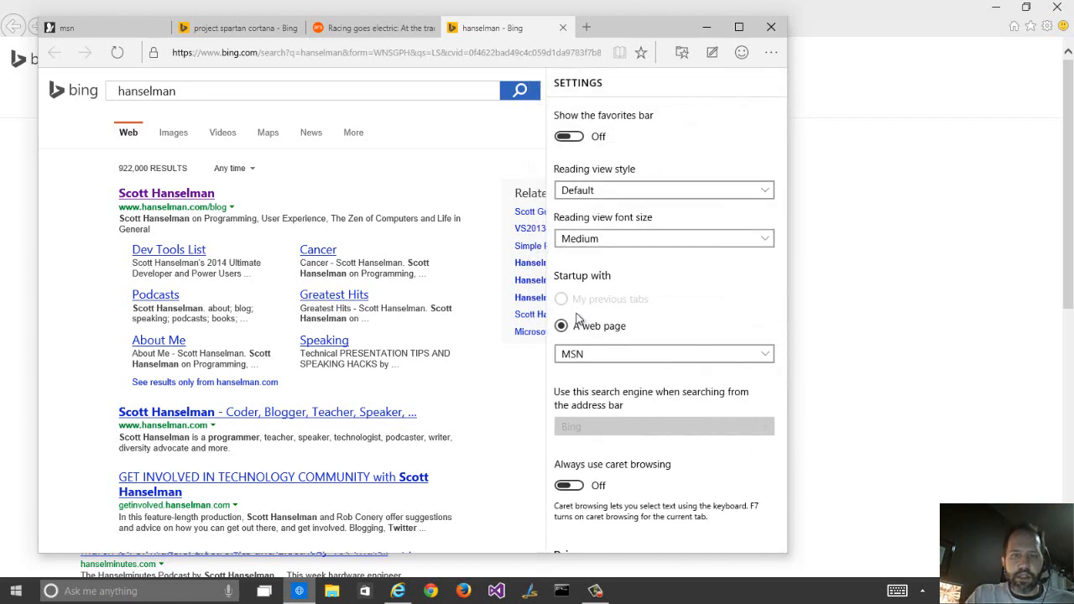
click(618, 353)
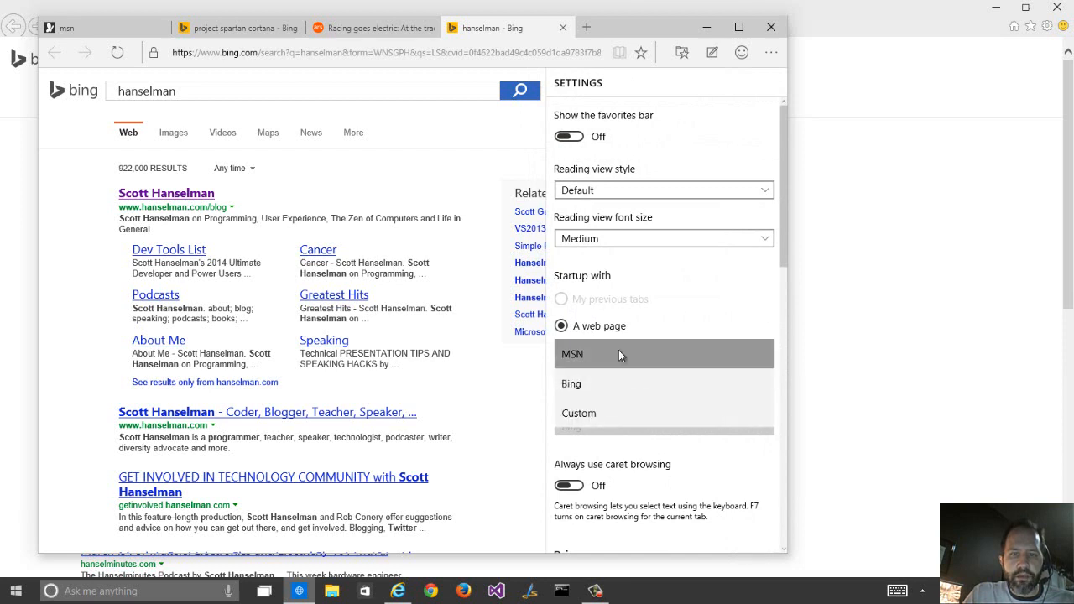
click(587, 413)
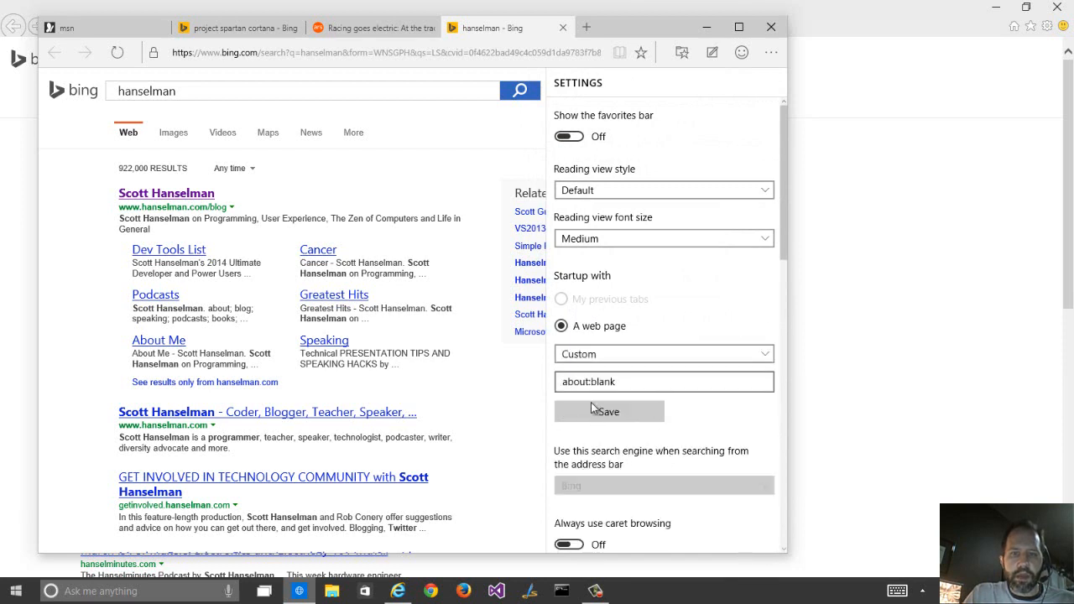
scroll(676, 370, down, 3)
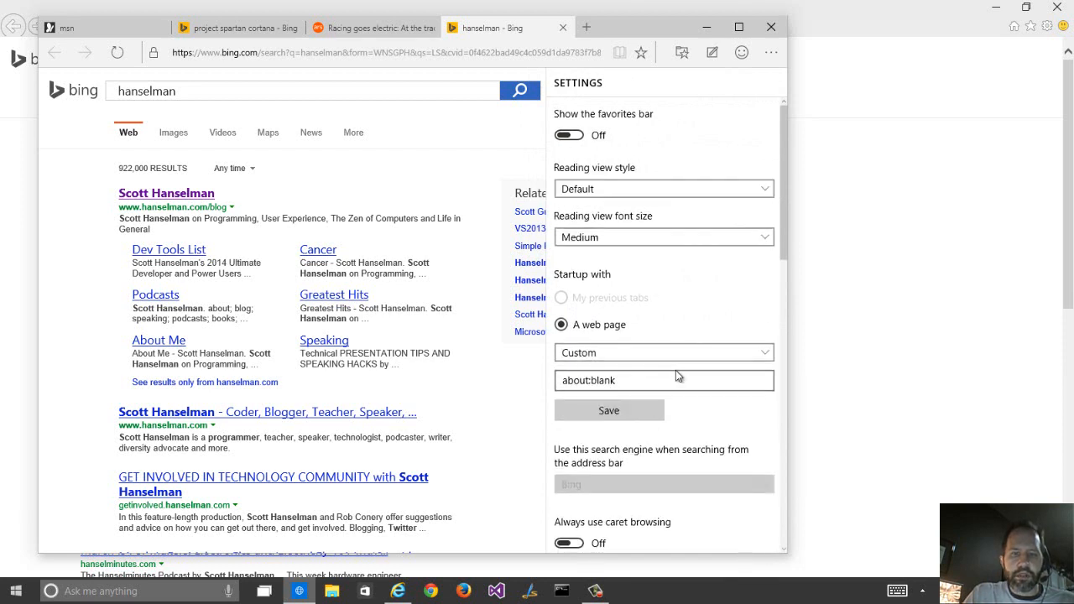
scroll(676, 370, down, 3)
scroll(675, 370, down, 2)
scroll(676, 370, down, 2)
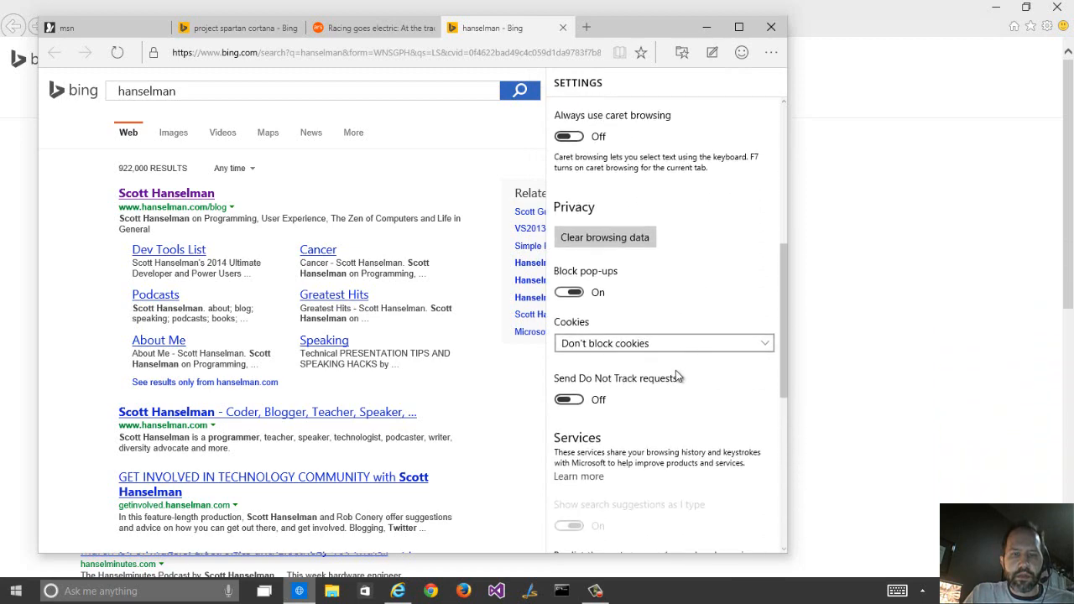
scroll(676, 370, down, 2)
scroll(675, 371, down, 2)
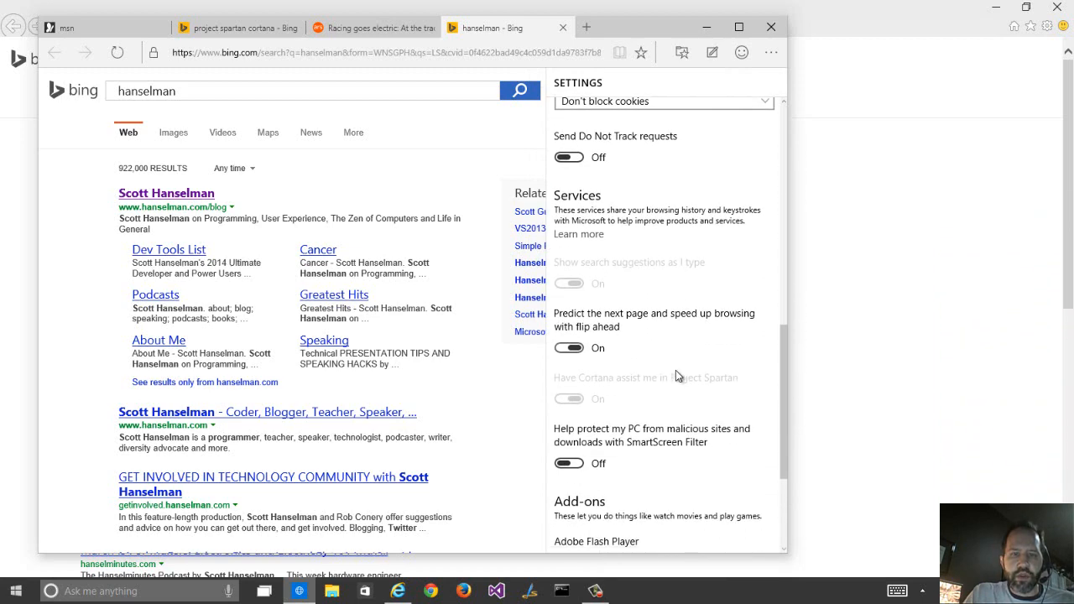
scroll(676, 370, down, 2)
scroll(676, 371, down, 1)
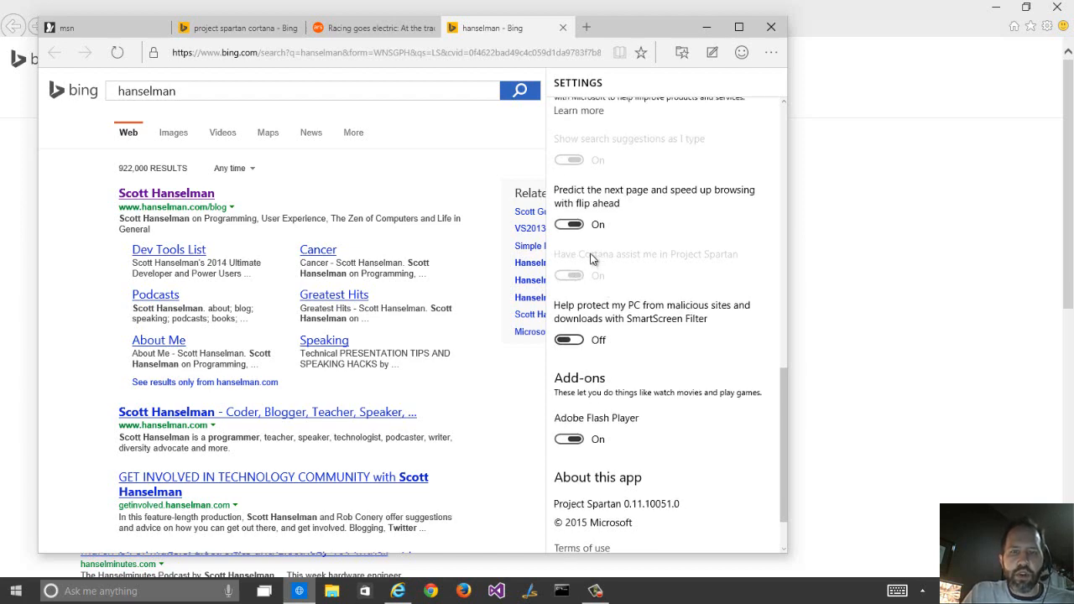
scroll(591, 256, up, 10)
- Close Settings, select the address bar and have Cortana start listening from the taskbar microphone
click(478, 157)
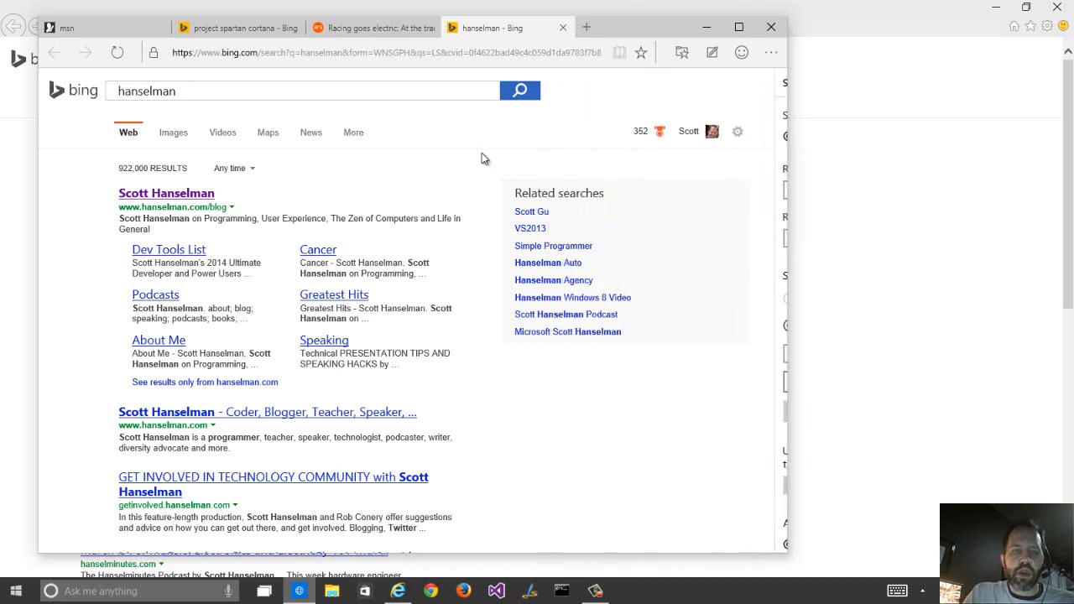
click(411, 53)
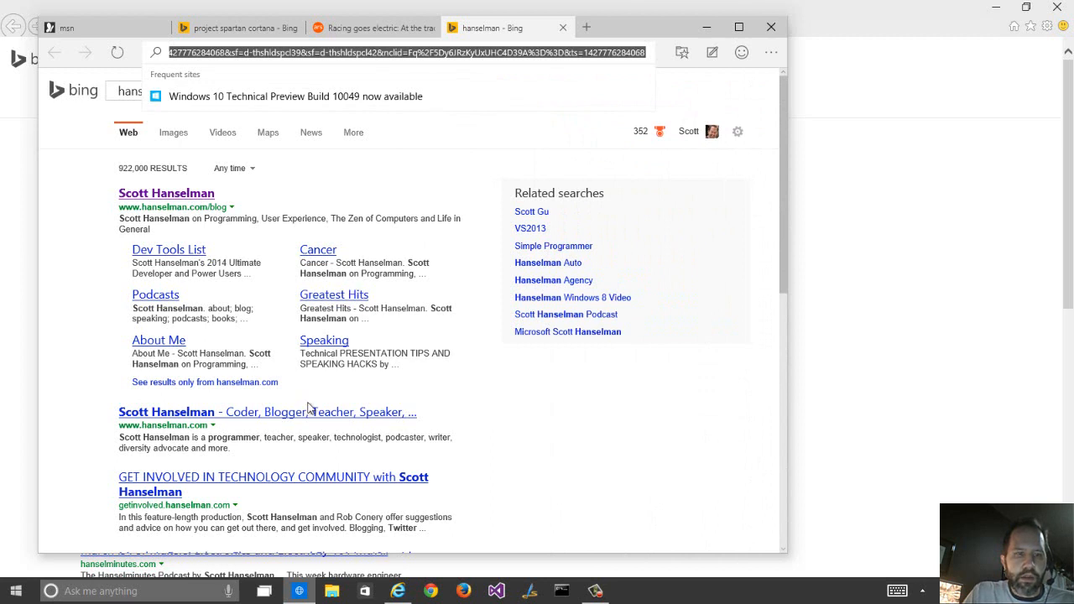
click(227, 591)
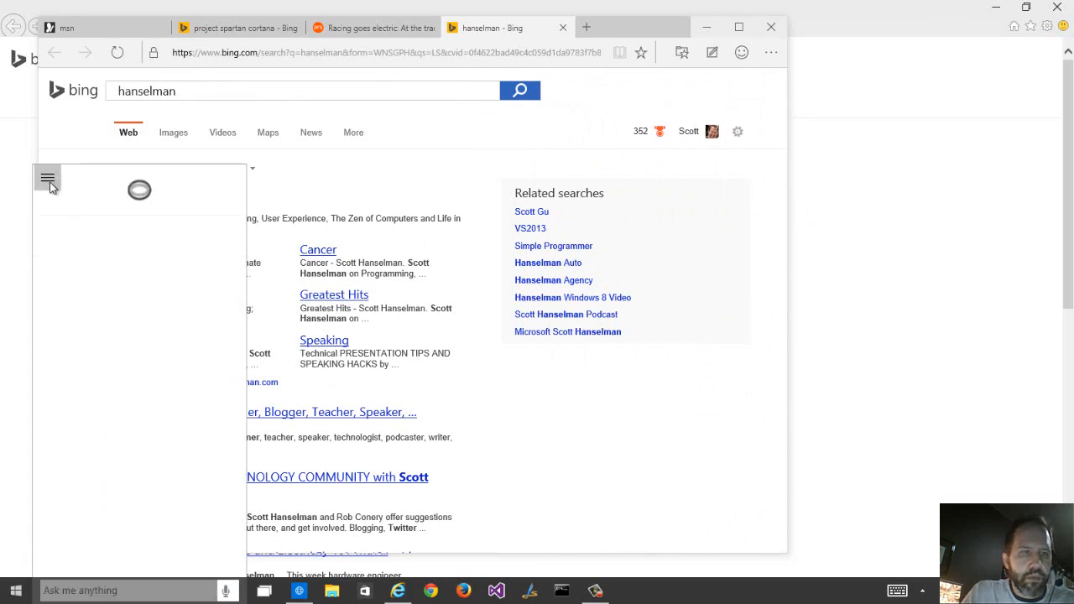
- Switch 'Hey Cortana' On in Cortana's settings
click(47, 179)
click(83, 313)
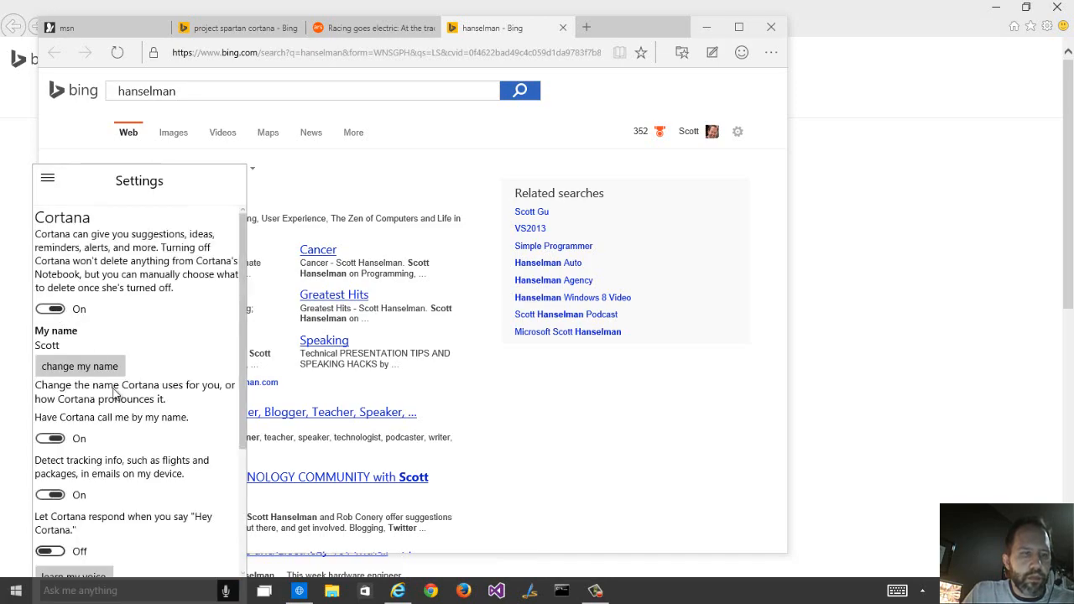
scroll(117, 395, down, 1)
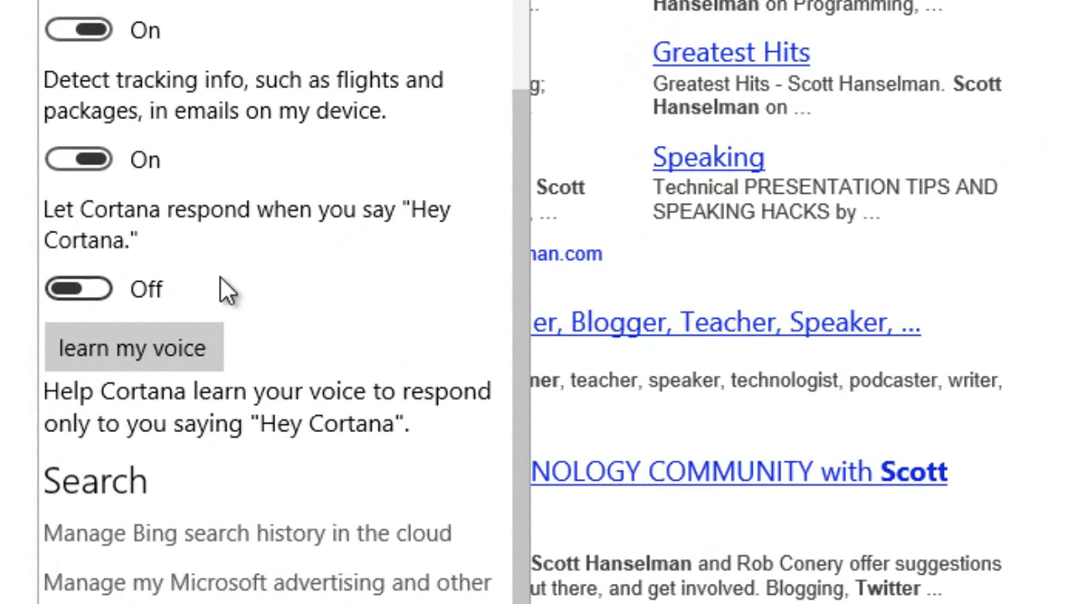
click(86, 286)
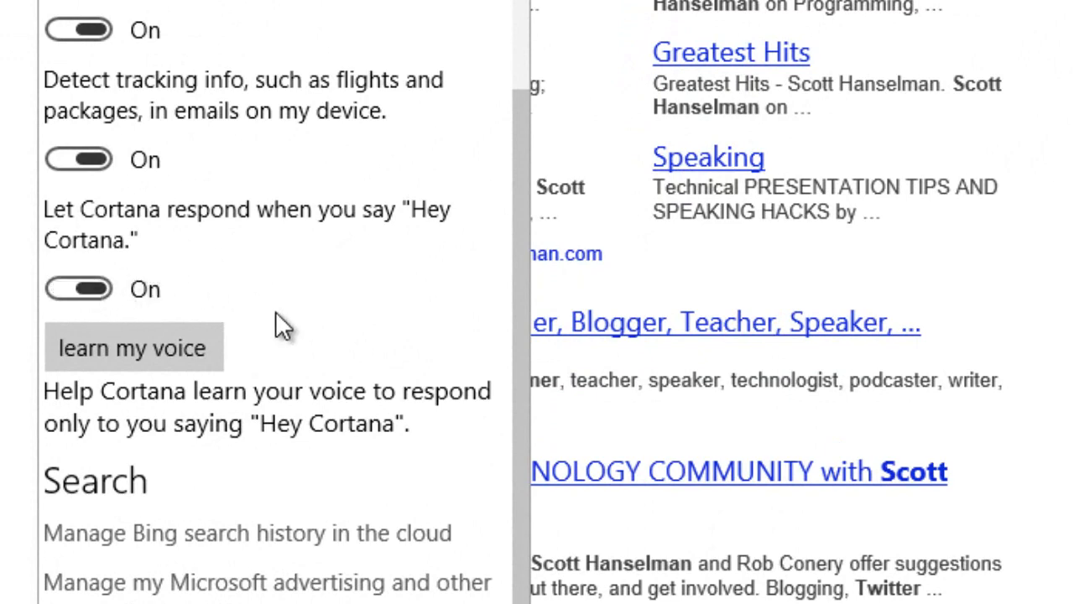
scroll(276, 311, down, 2)
scroll(275, 312, up, 1)
- Begin the voice training so Cortana learns to recognise your voice
click(183, 340)
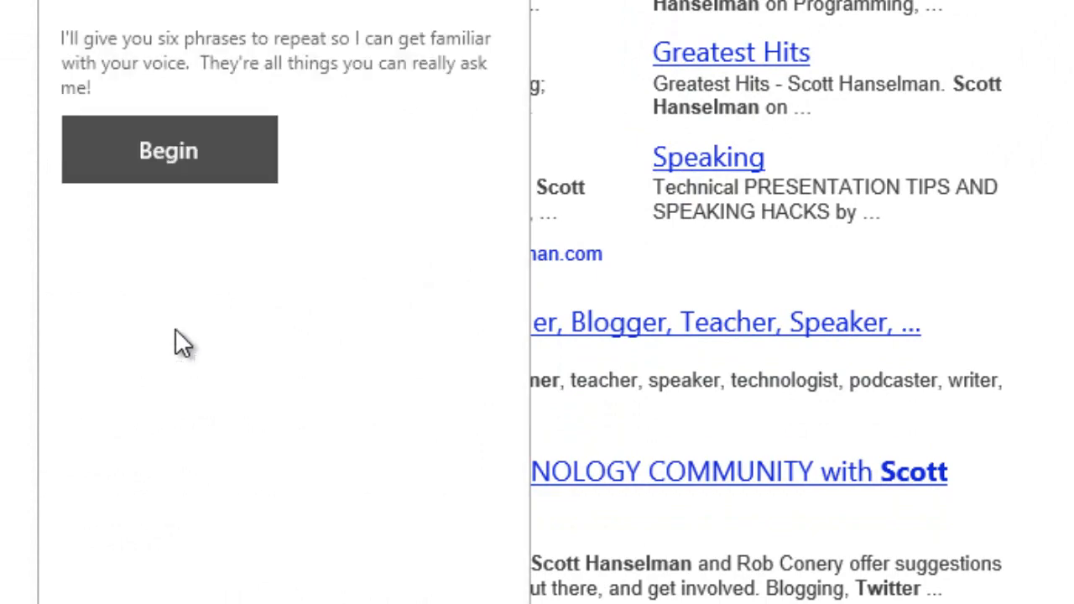
click(125, 292)
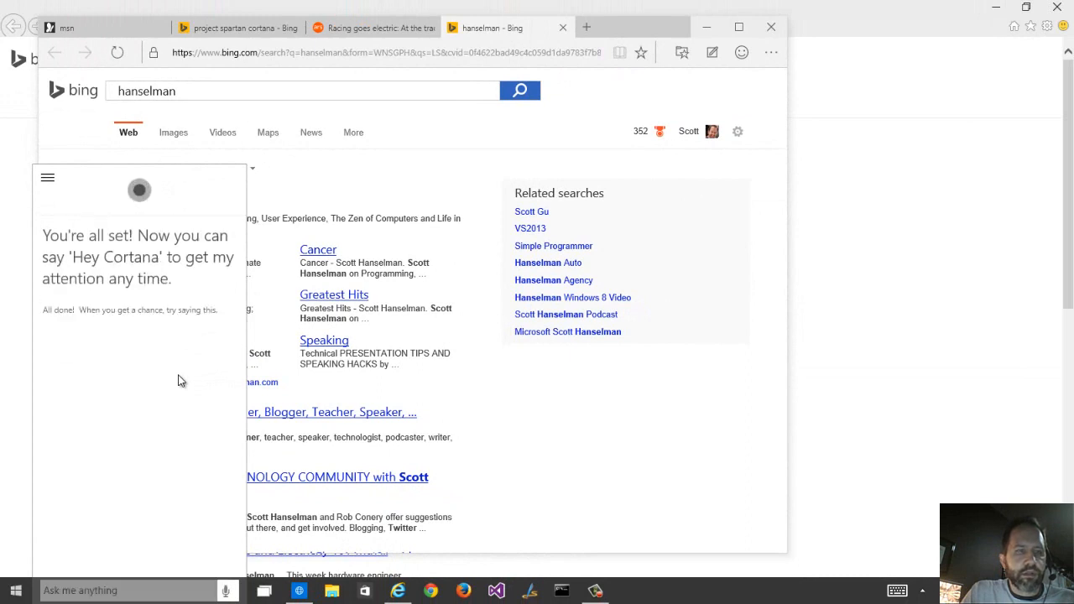
- Dismiss Cortana and run spoken searches, opening Bing results for 'Find movies in Portland Oregon'
click(69, 139)
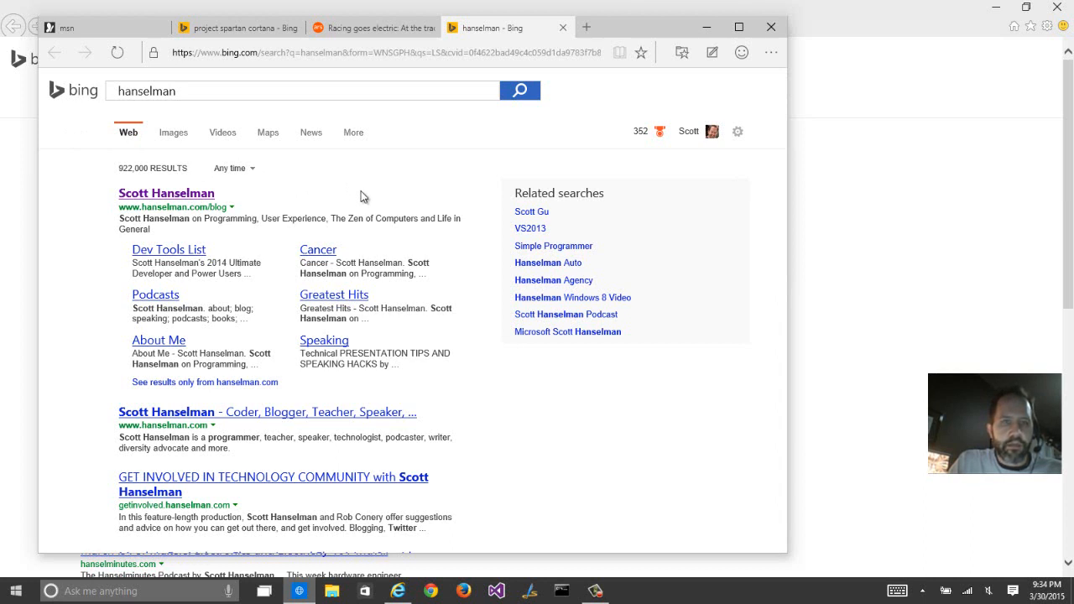
click(666, 598)
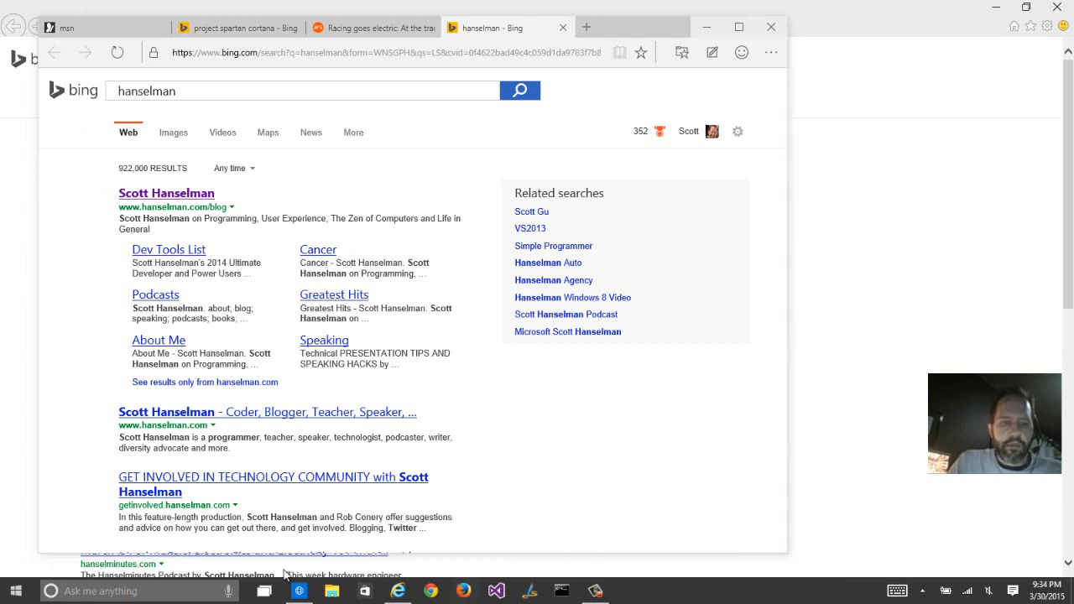
click(238, 592)
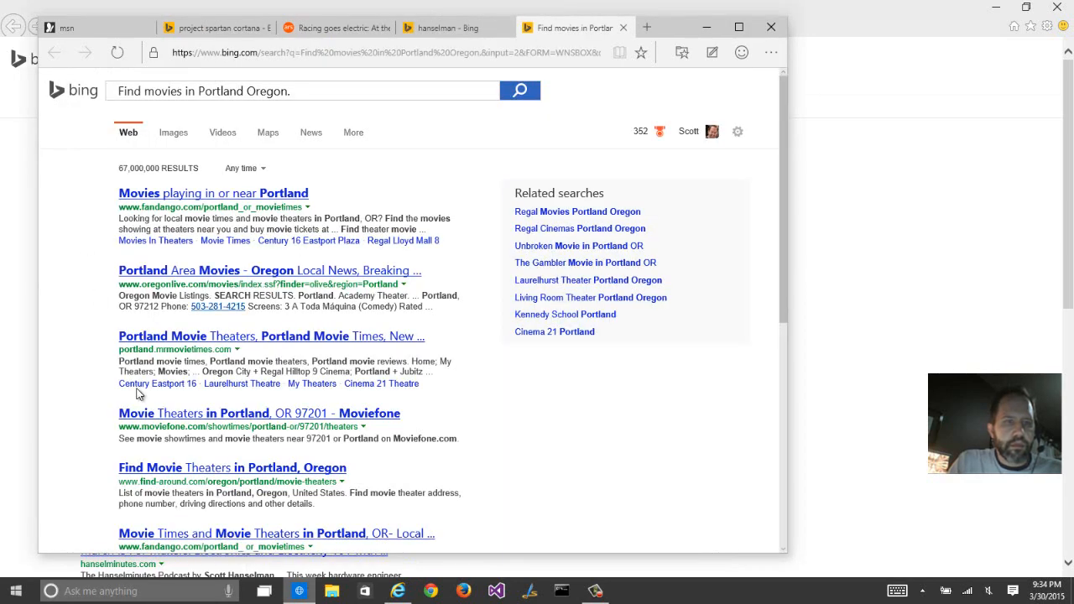
click(230, 591)
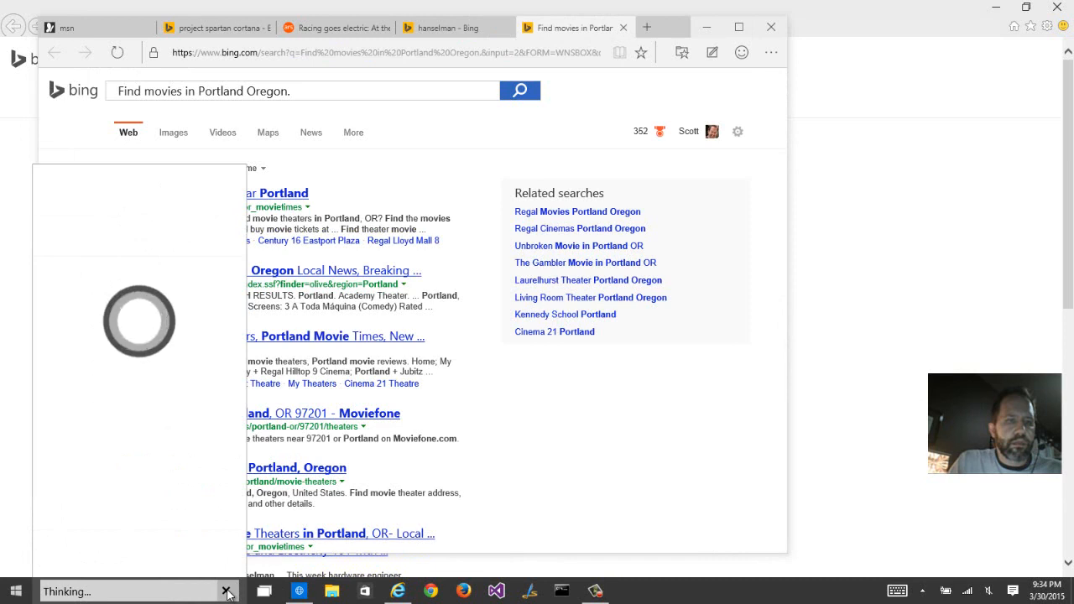
- Cancel the pending request and give Cortana a Dislike rating in its feedback form
click(227, 592)
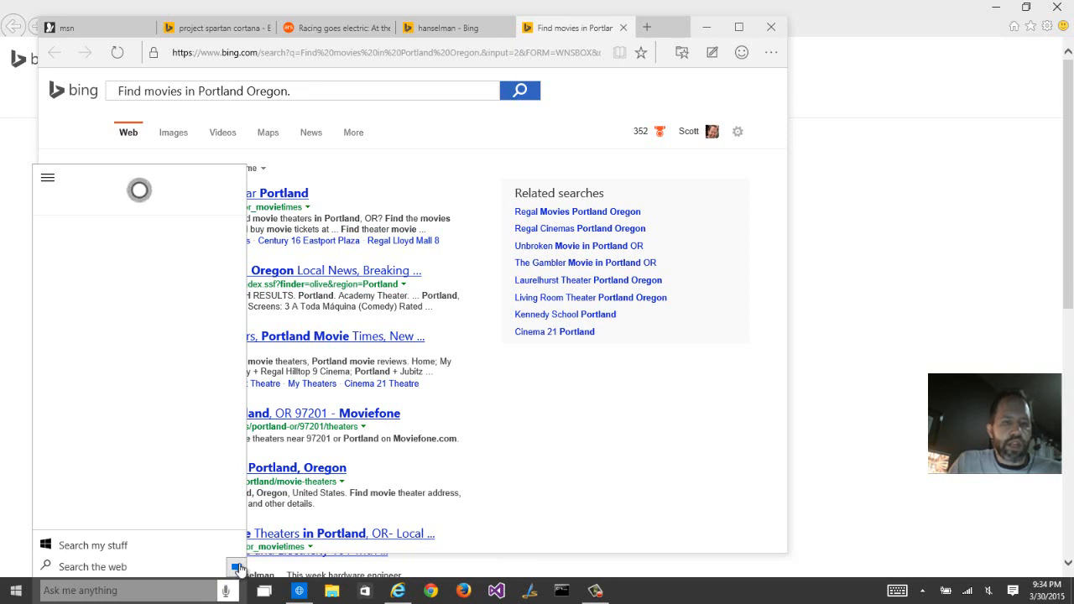
click(237, 567)
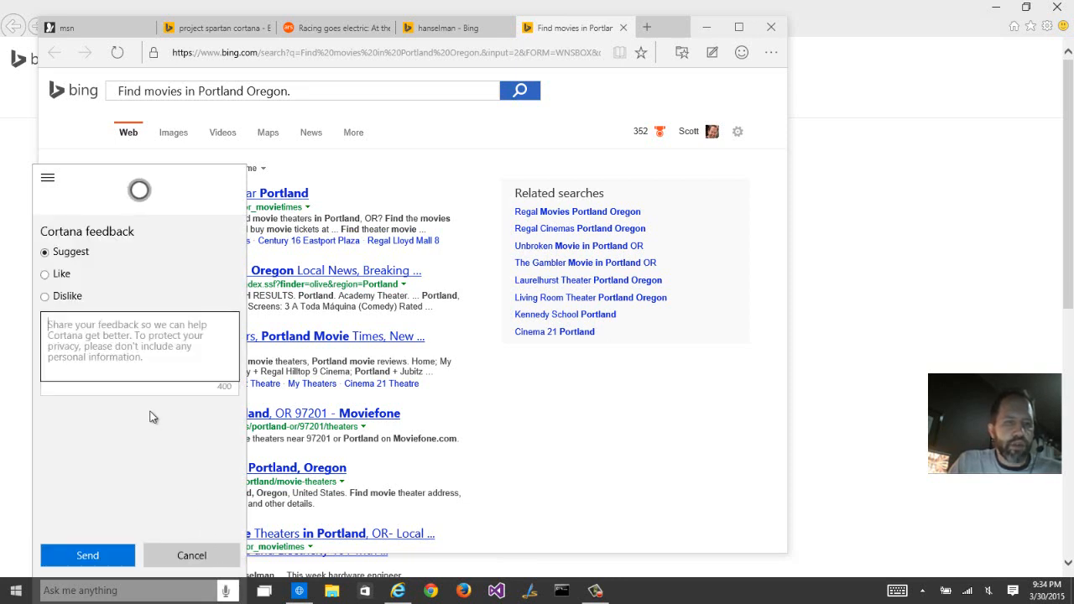
click(57, 275)
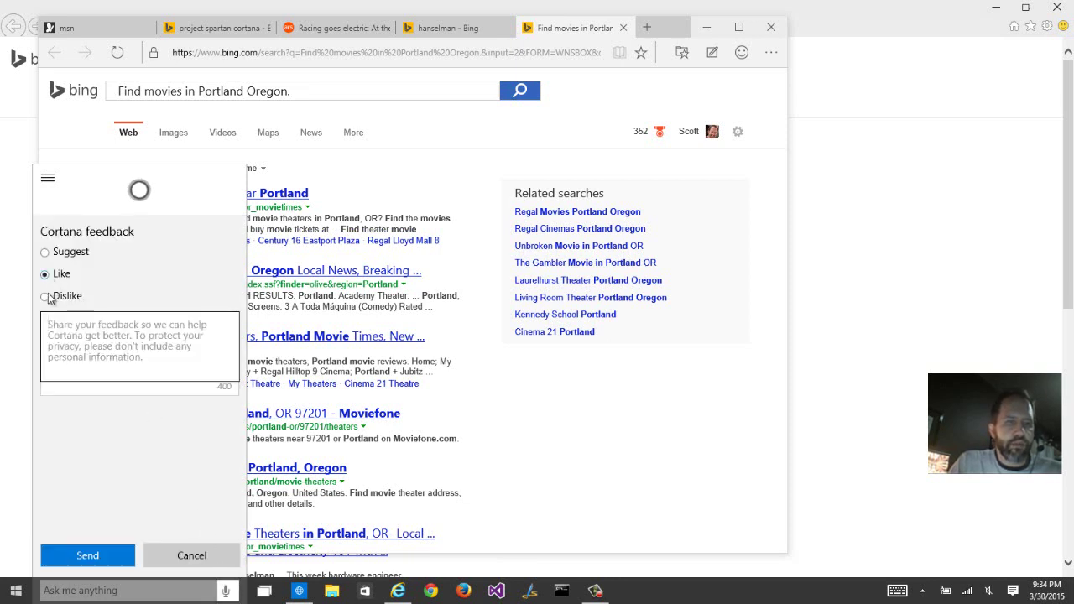
- Submit the comment that Cortana doesn't hear you when you say hey Cortana
click(81, 555)
click(133, 361)
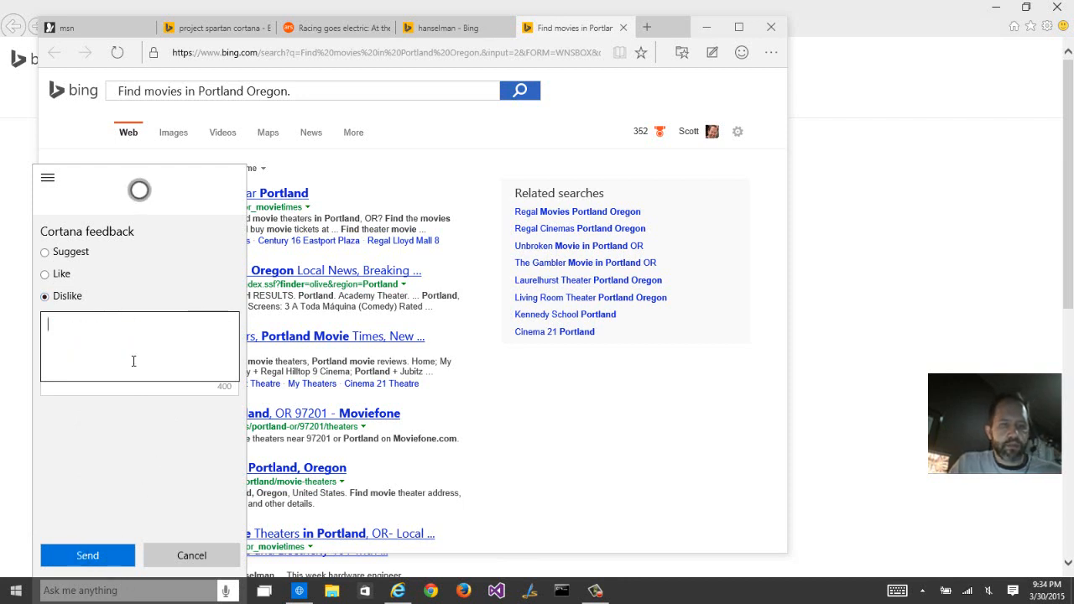
text(It does't hear me wh)
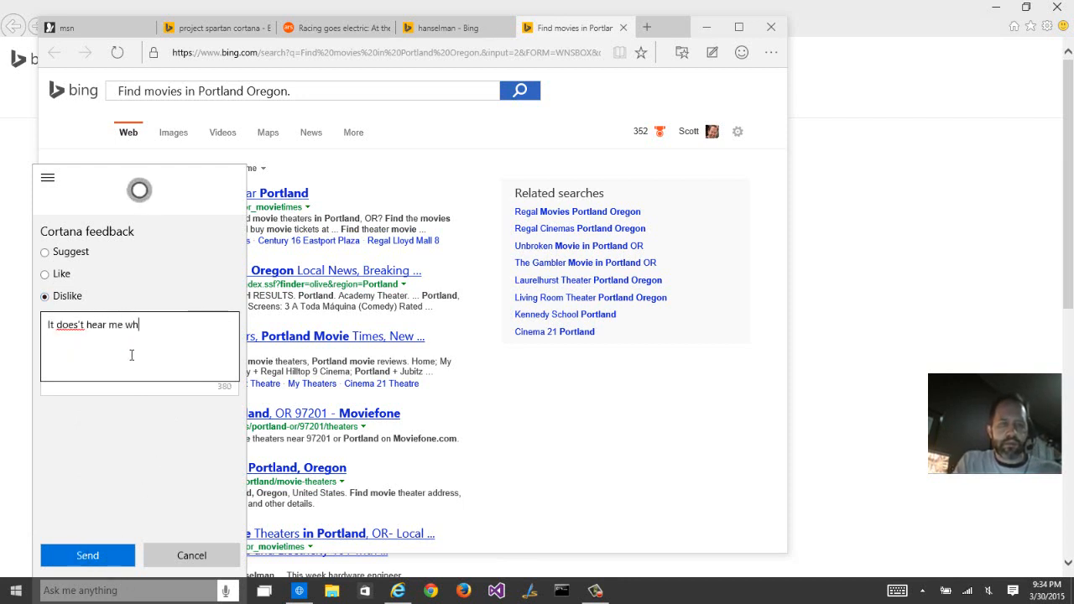
text(y cortana)
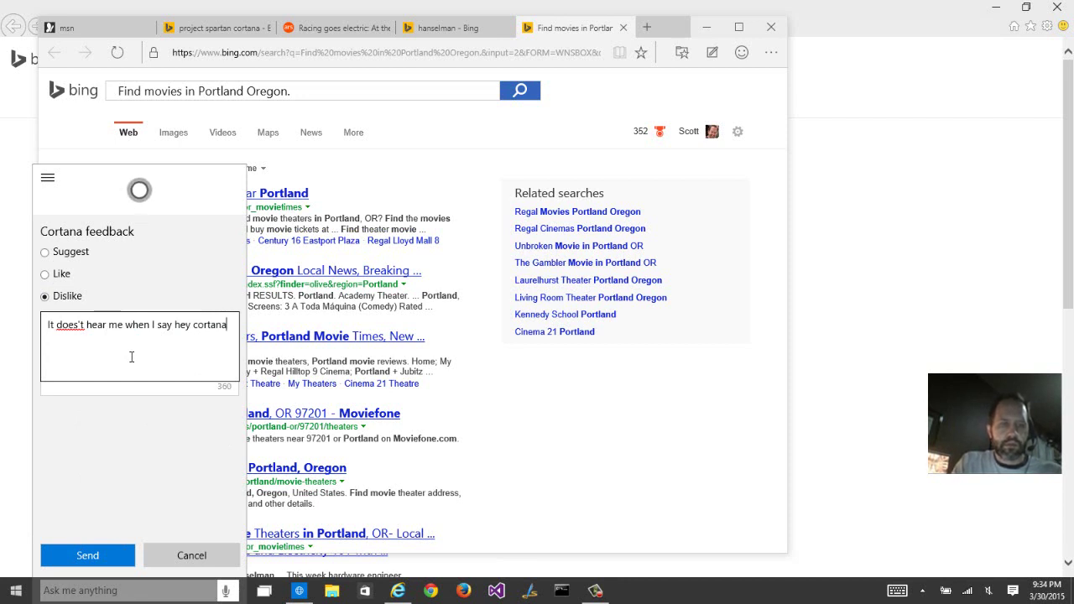
key(Return)
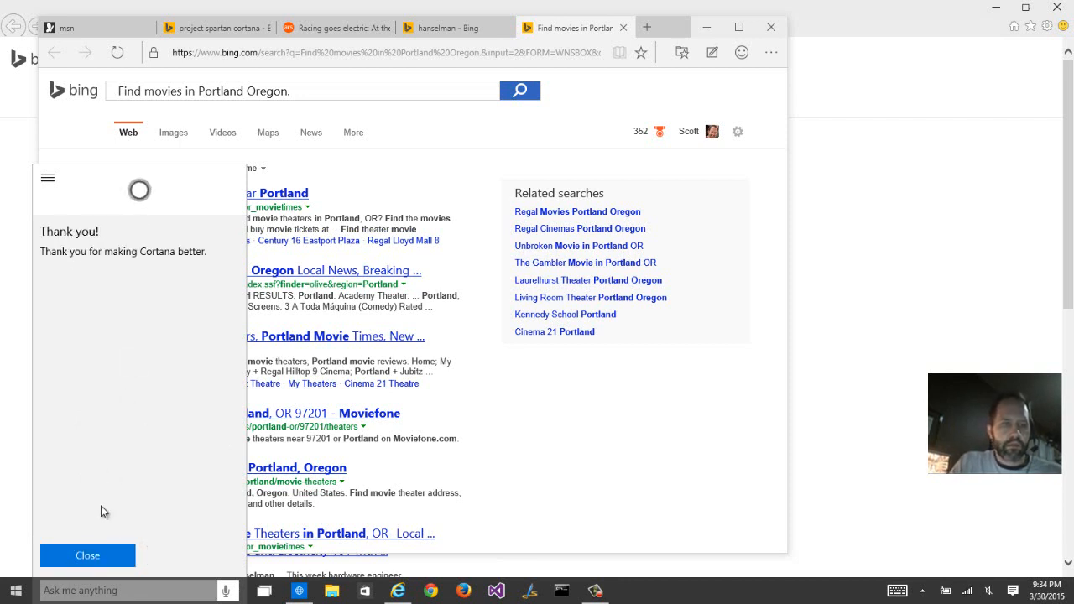
- Retry Cortana voice requests from the taskbar microphone several times
click(94, 555)
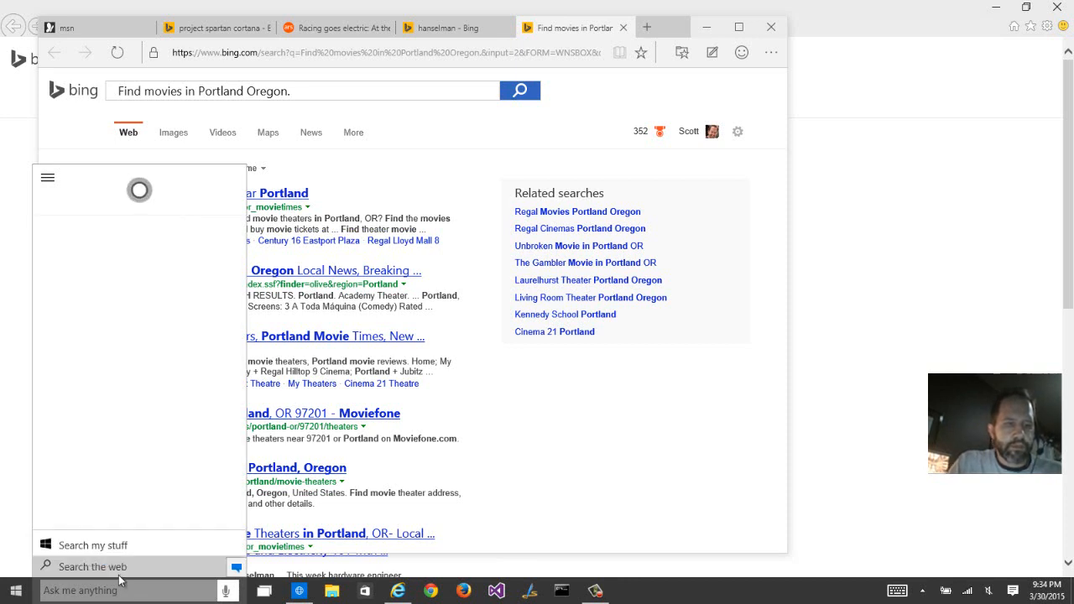
click(225, 591)
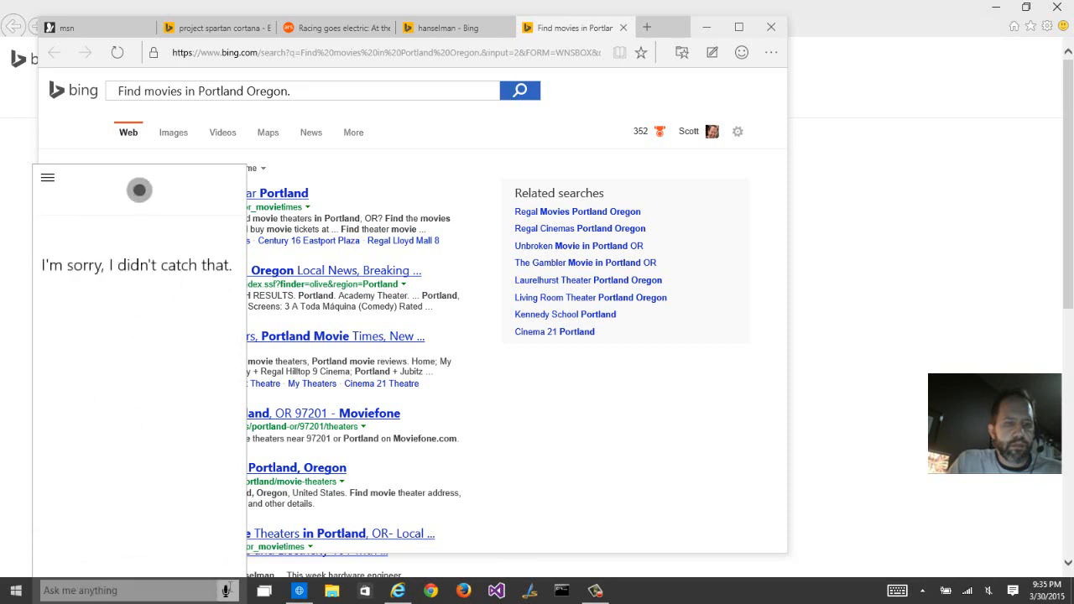
click(225, 590)
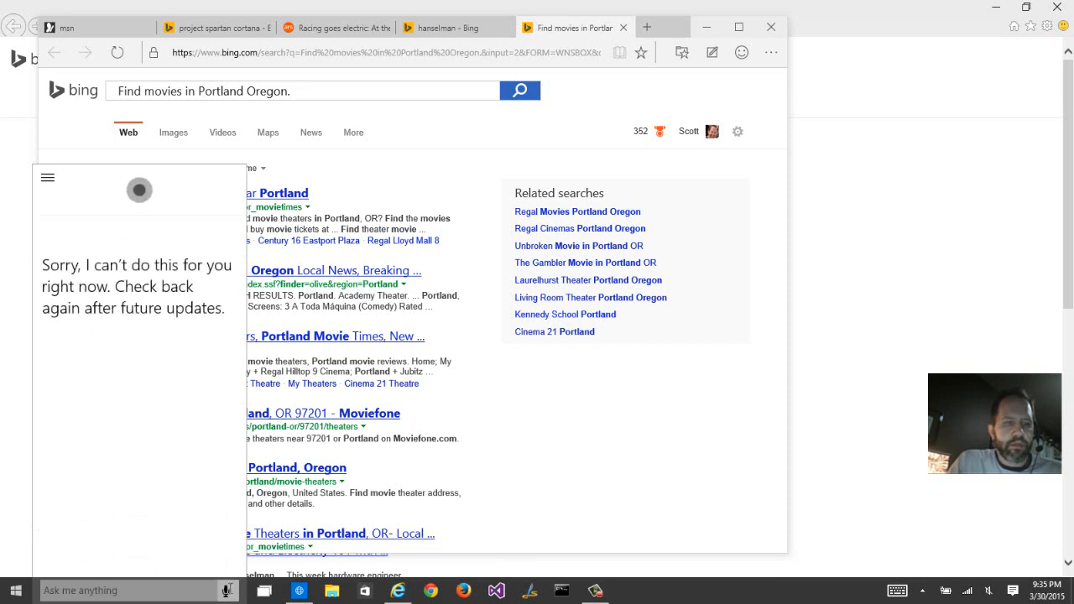
click(225, 590)
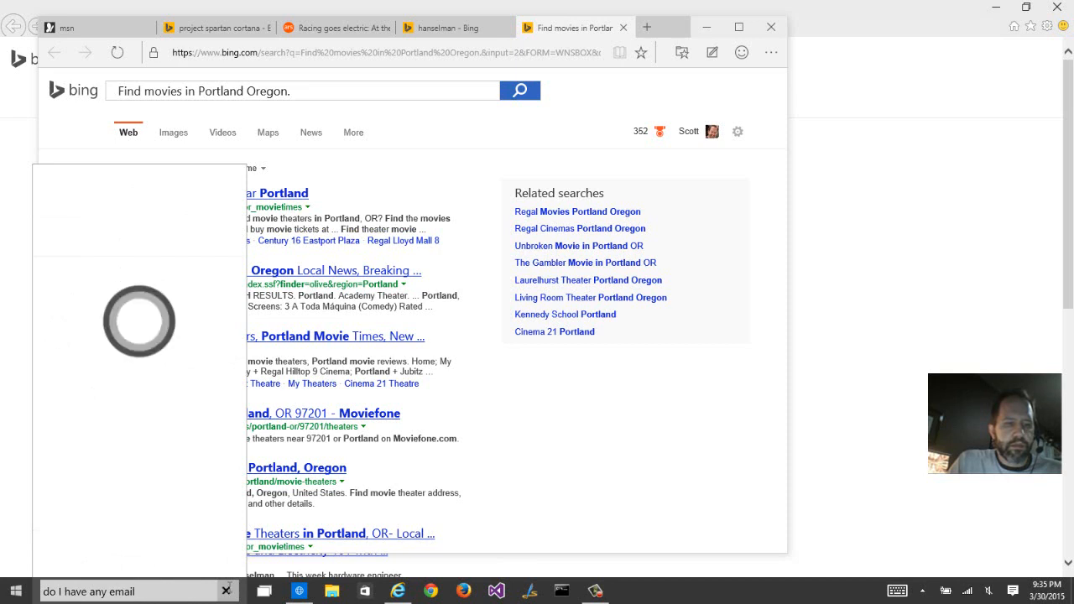
click(226, 590)
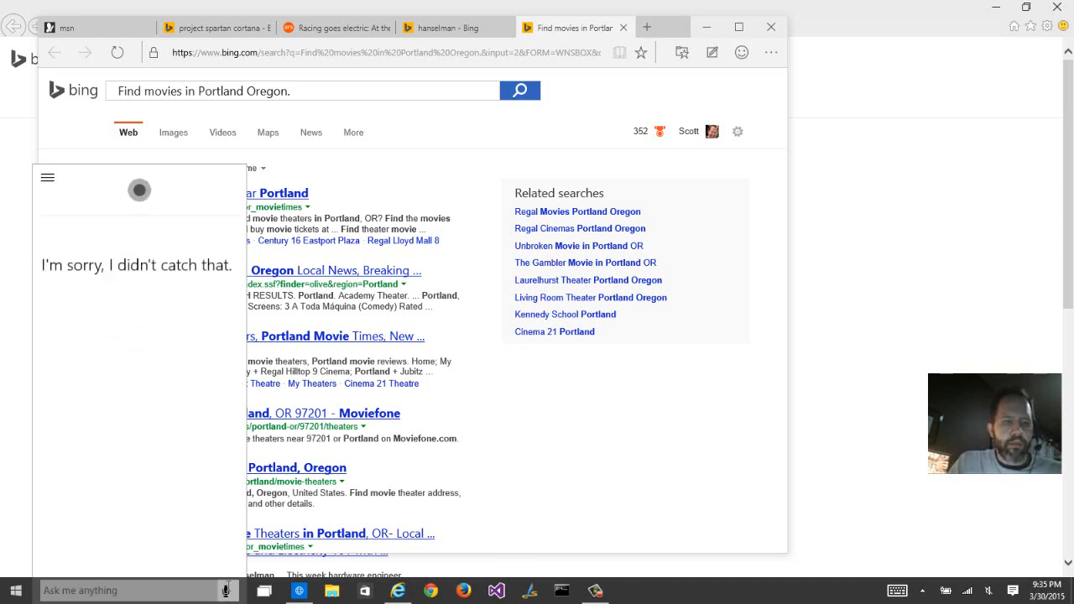
click(227, 590)
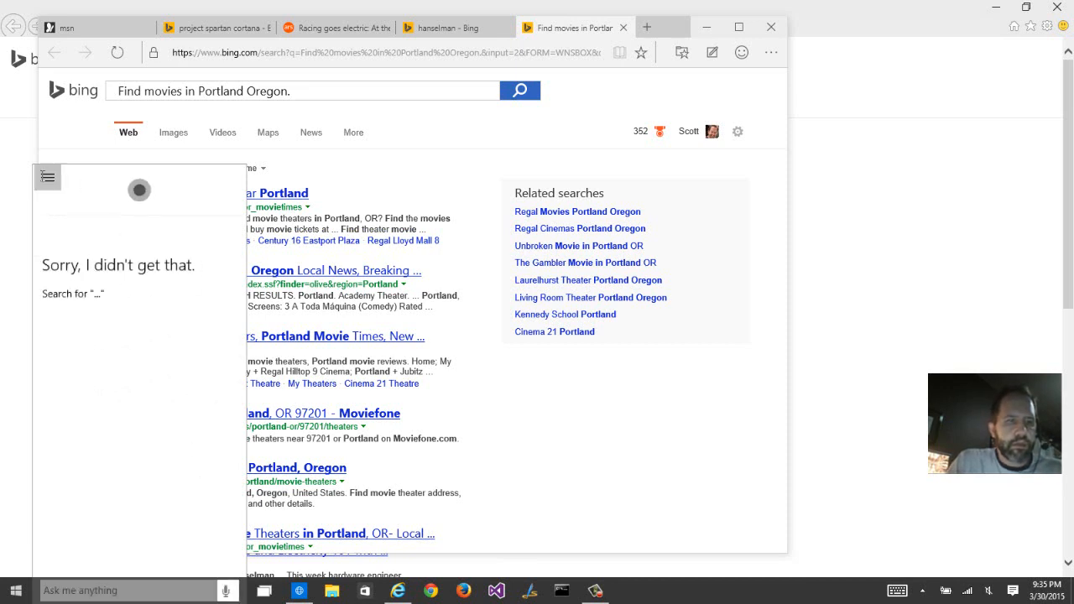
- Bring up Cortana's settings from its hamburger menu
click(47, 176)
click(79, 312)
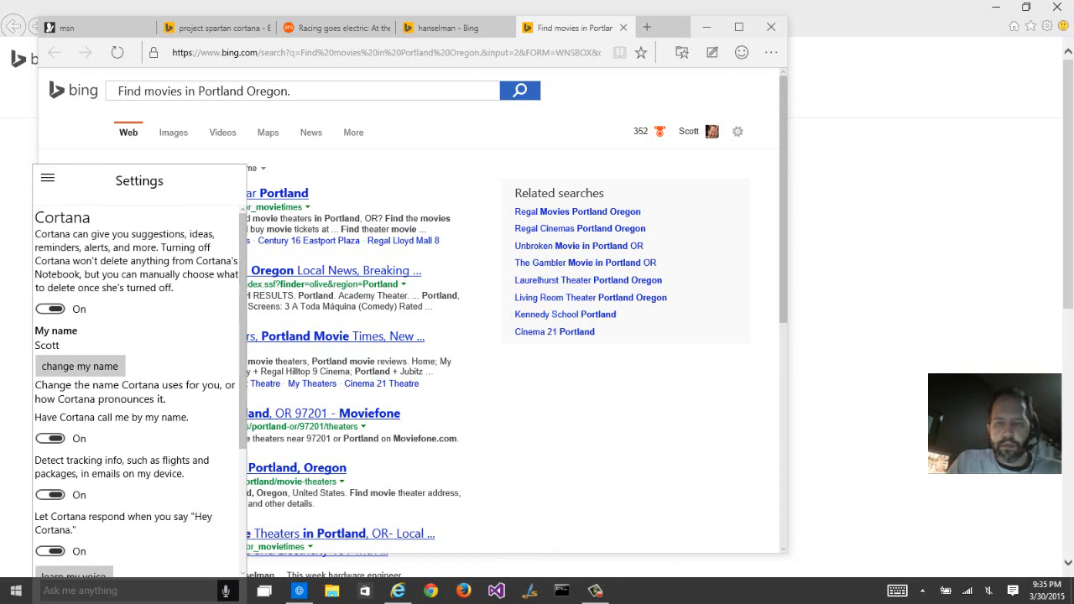
- Close Cortana's settings and bring up the Windows recording devices list
click(666, 568)
right_click(990, 592)
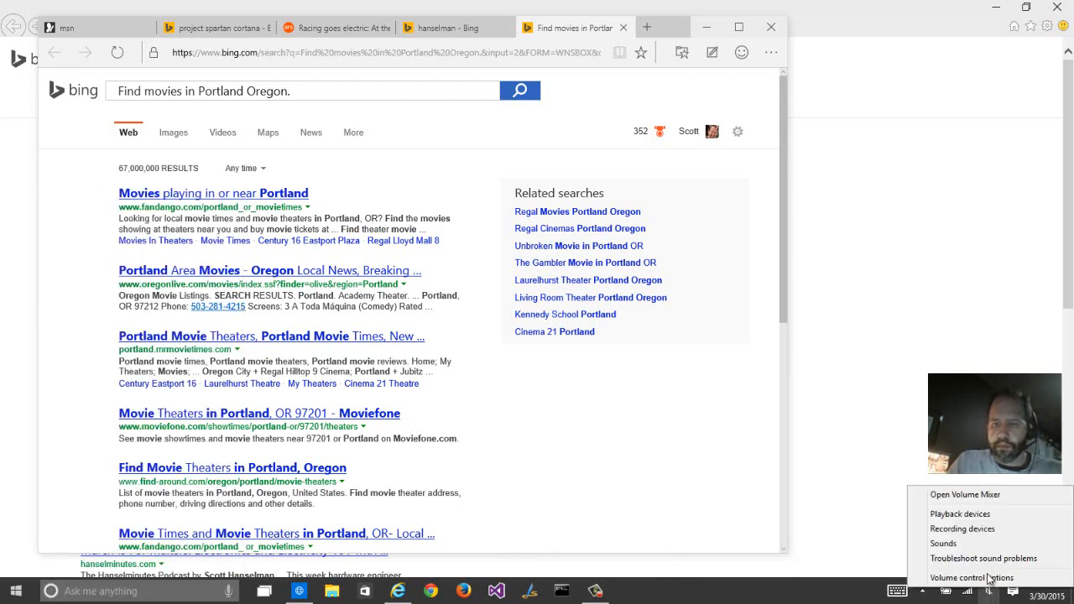
click(967, 529)
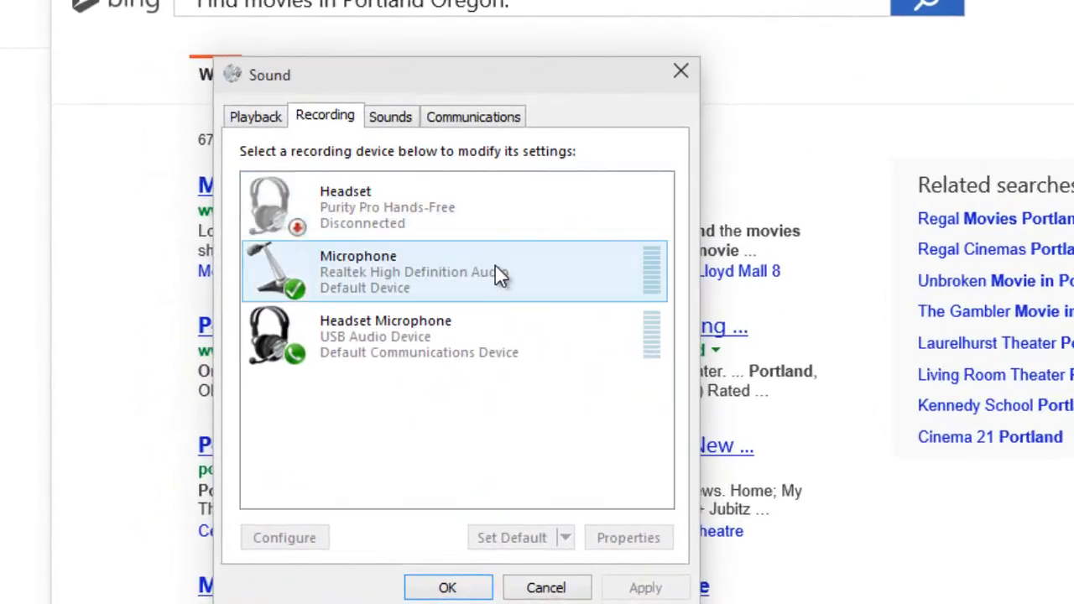
- Make the Headset Microphone the default recording device and retry a Cortana voice request
click(489, 326)
right_click(487, 327)
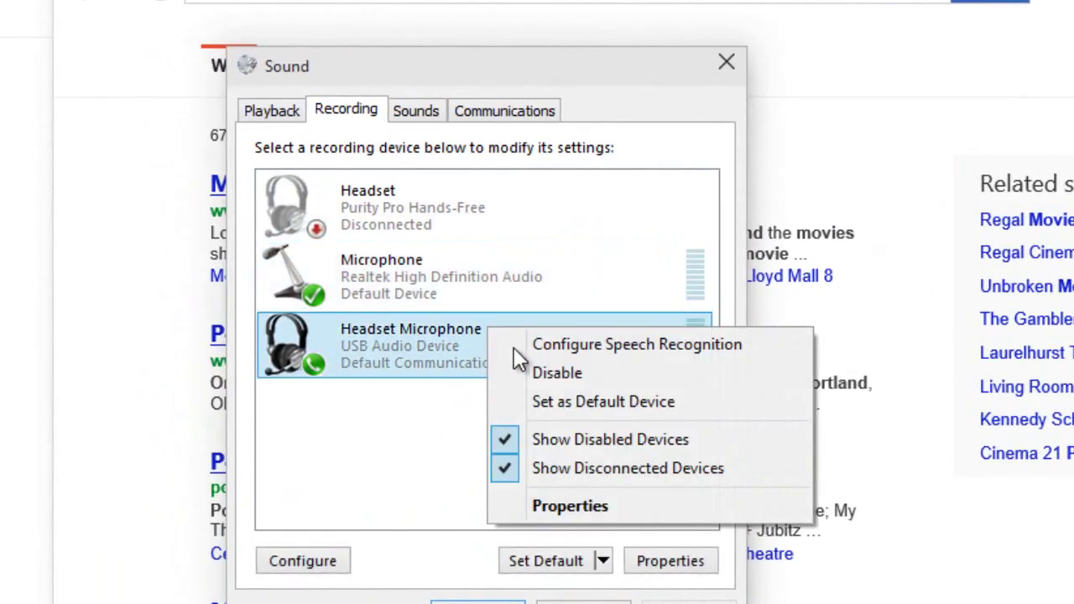
click(544, 401)
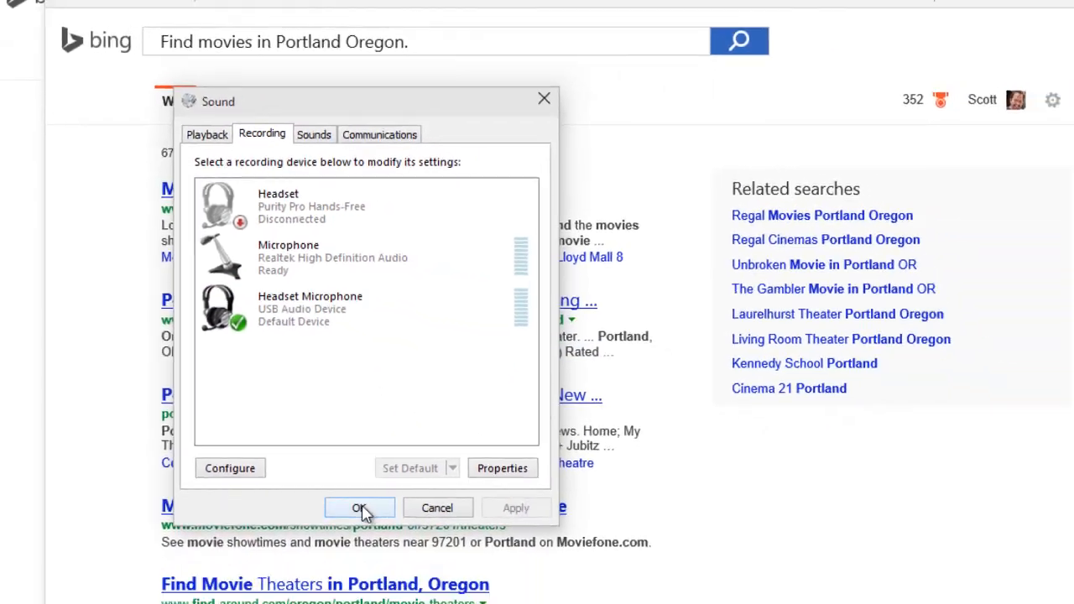
click(363, 511)
key(super+c)
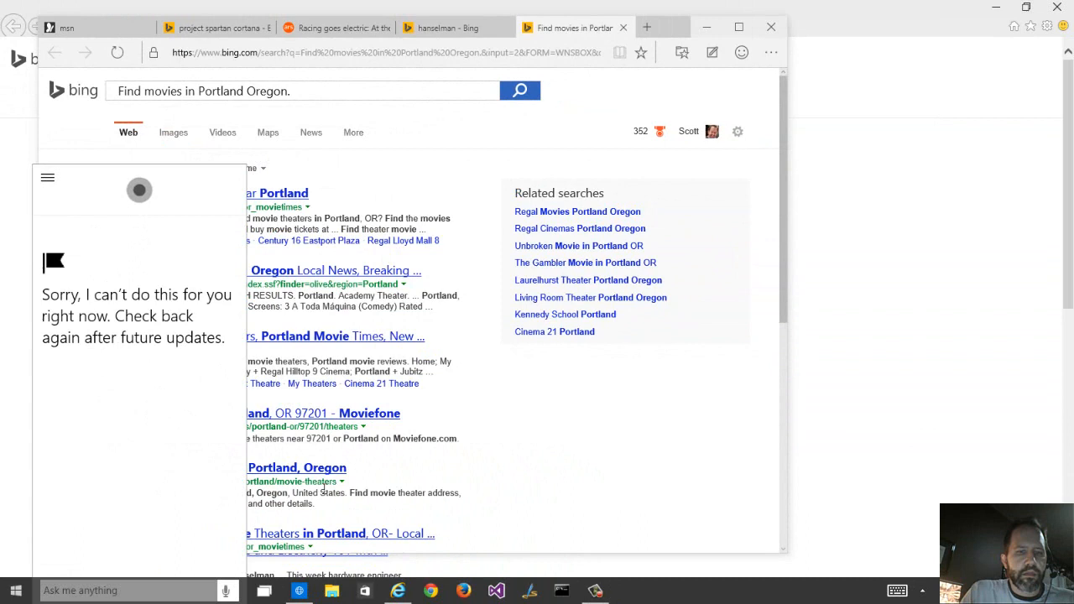
- Run another Cortana voice request, then close the Tweet this for me results tab
key(super+c)
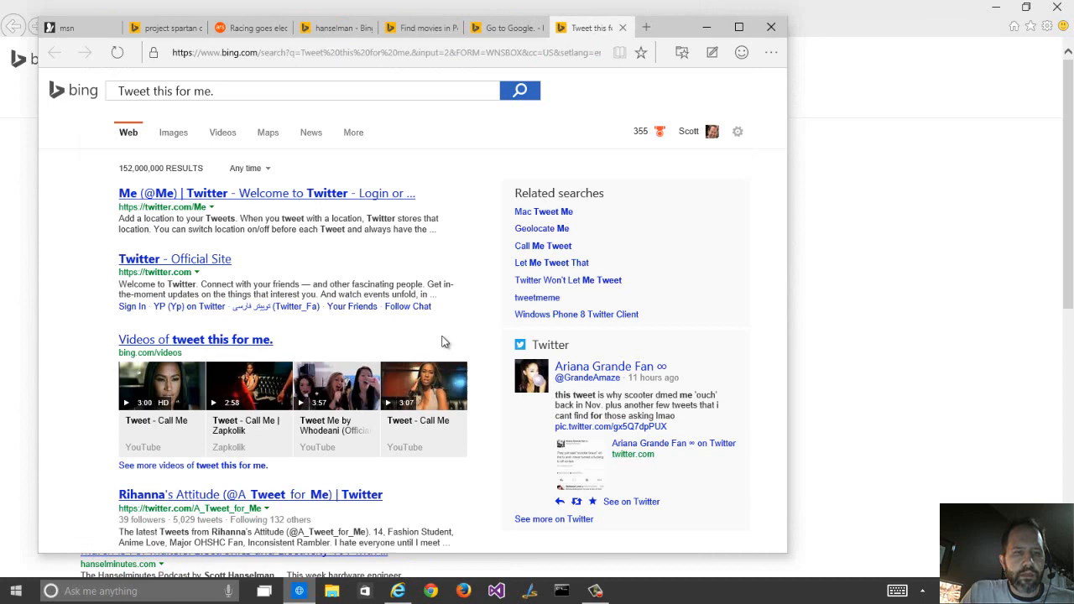
click(625, 31)
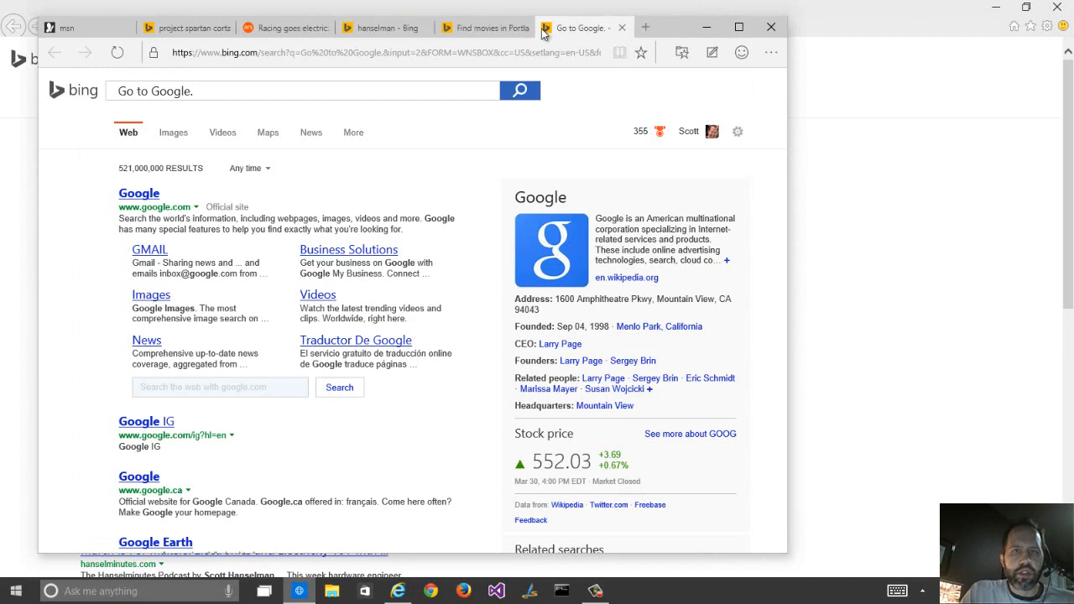
- Close the remaining Bing results tabs with Ctrl+W
key(ctrl+w)
key(ctrl+w)
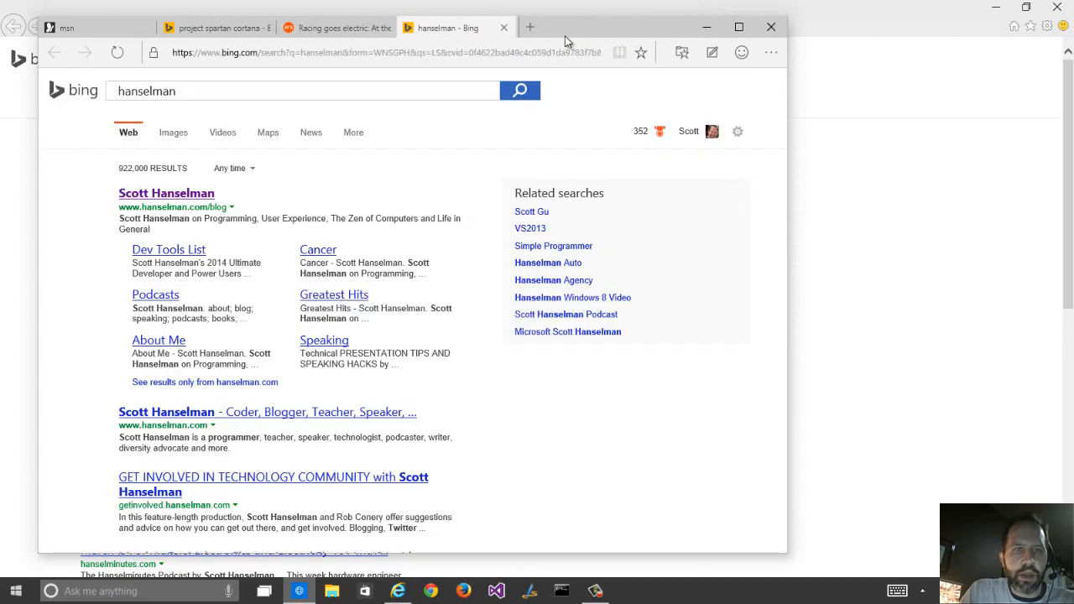
key(ctrl+w)
key(ctrl+w)
key(ctrl+w)
key(ctrl+w)
key(ctrl+w)
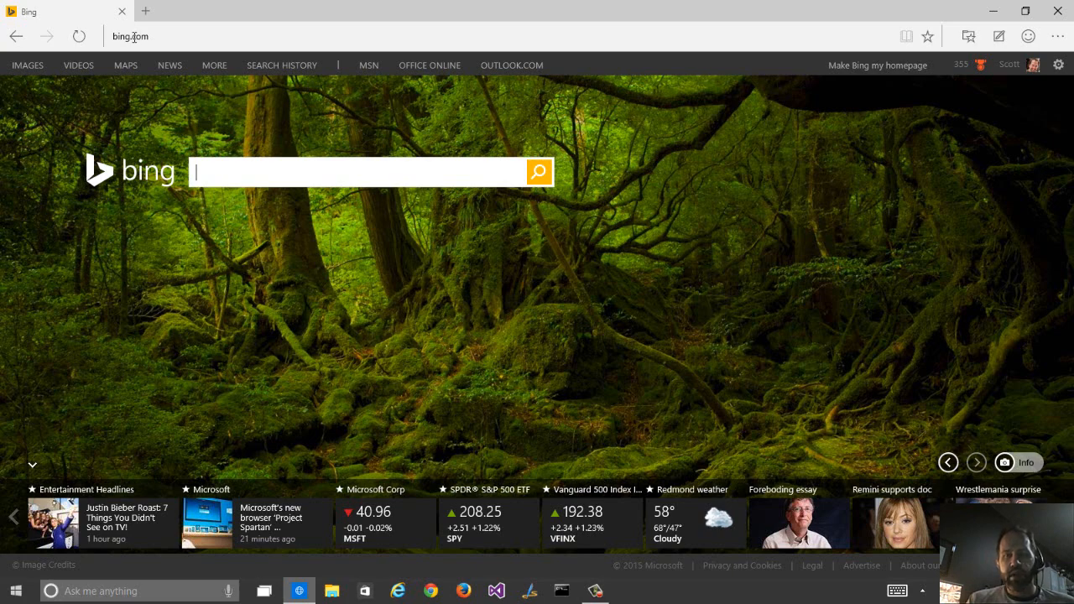
- Bring up the full-screen Windows 10 Start menu with its tiles
key(super)
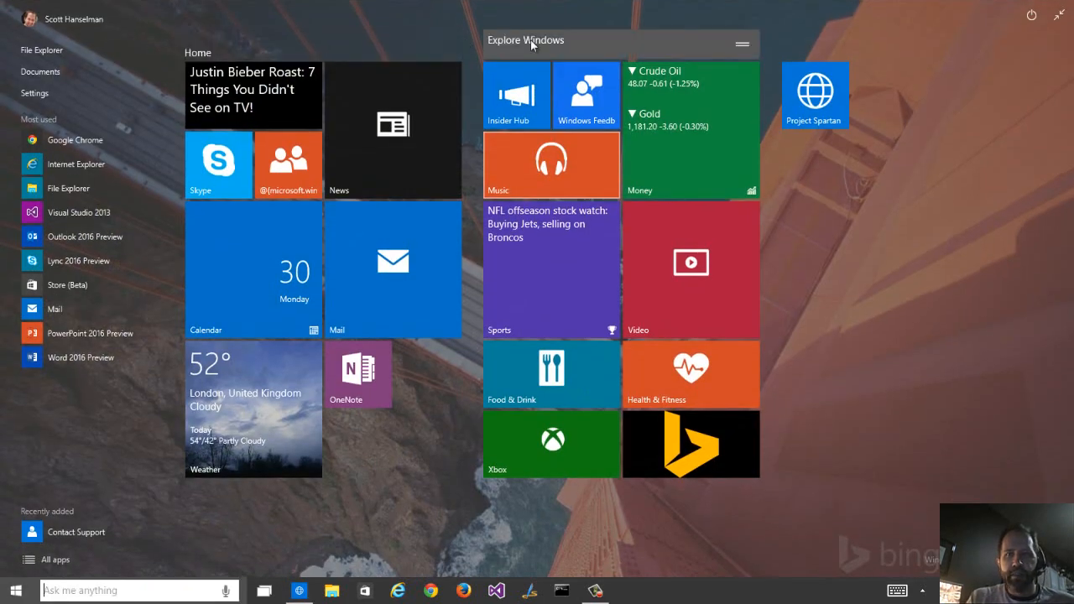